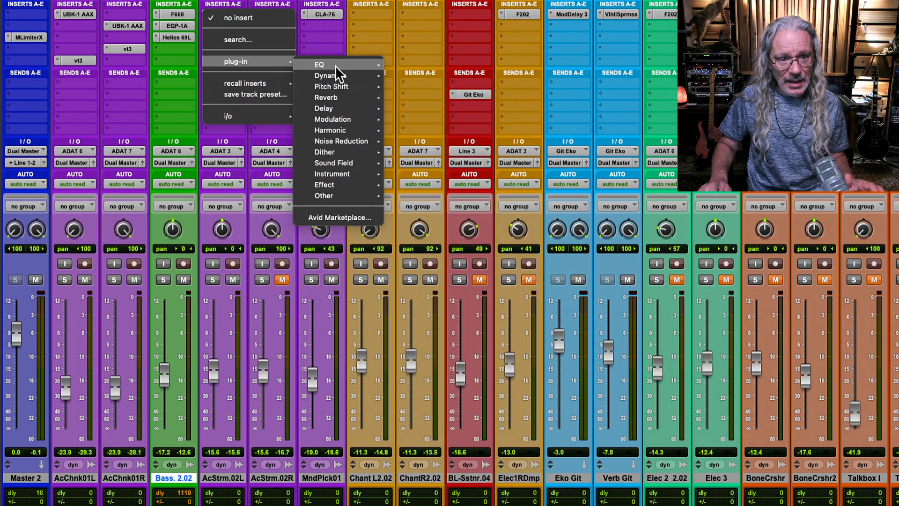
pyautogui.moveTo(338, 96)
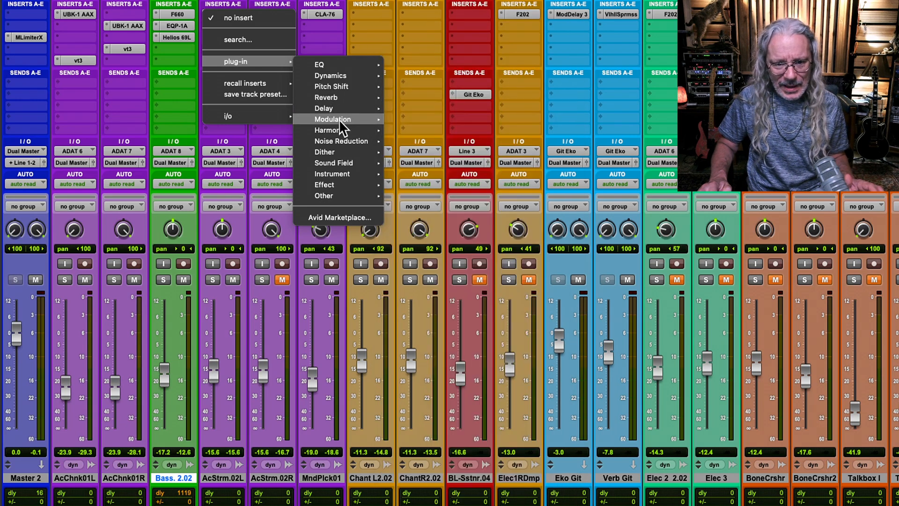
pyautogui.moveTo(340, 141)
pyautogui.moveTo(344, 177)
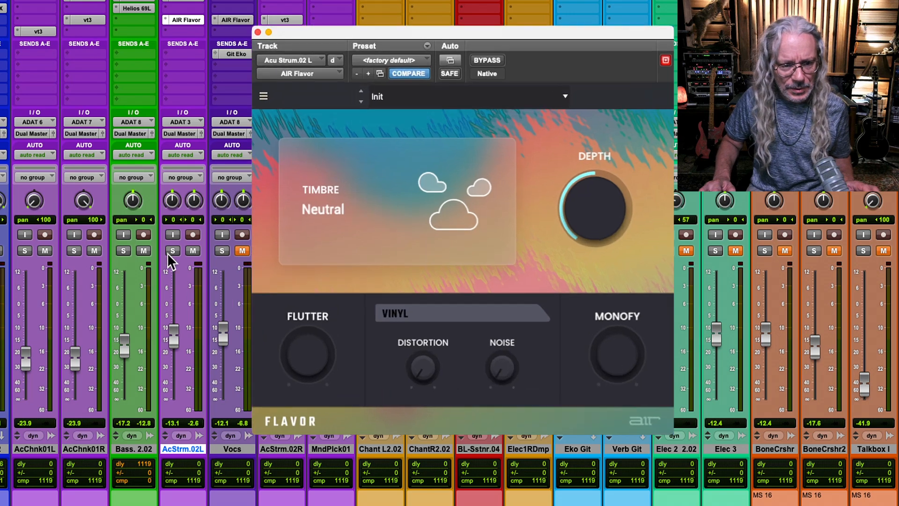
# Solo the AcStrm.02L track and audition the AIR Flavor presets Basic Flutter, Old Times, Smiley Curve and Softly Softly.
pyautogui.click(173, 251)
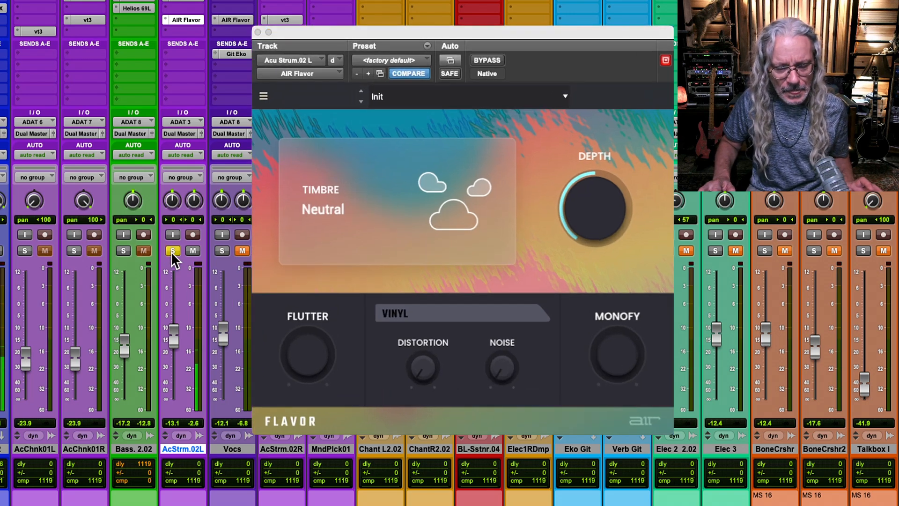
pyautogui.click(360, 102)
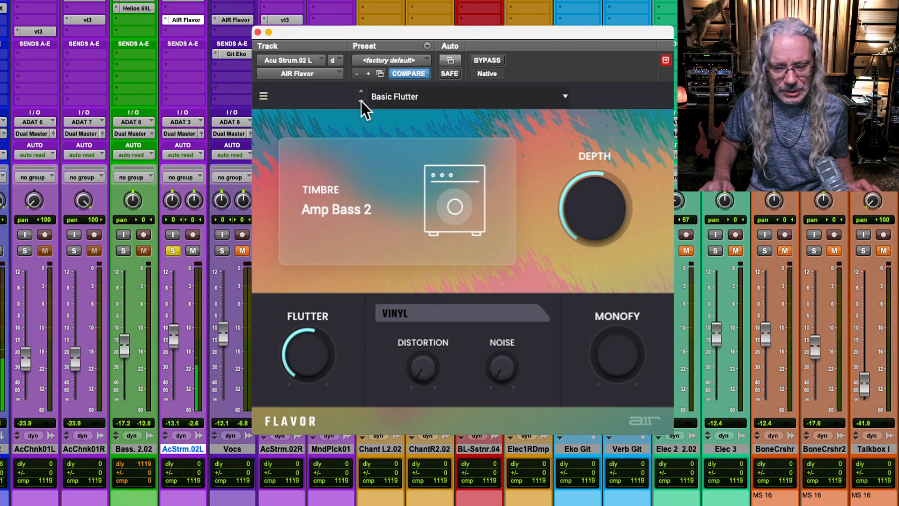
pyautogui.click(361, 101)
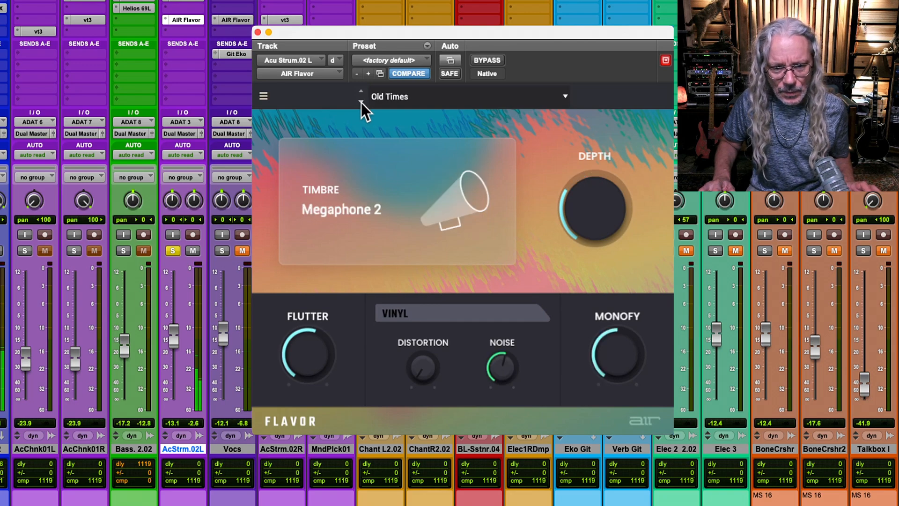
pyautogui.click(361, 103)
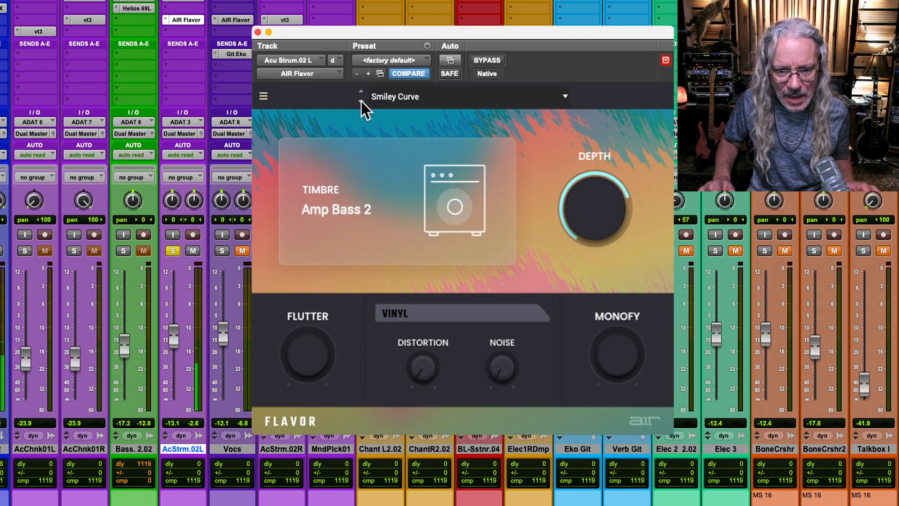
pyautogui.click(361, 102)
pyautogui.moveTo(569, 232)
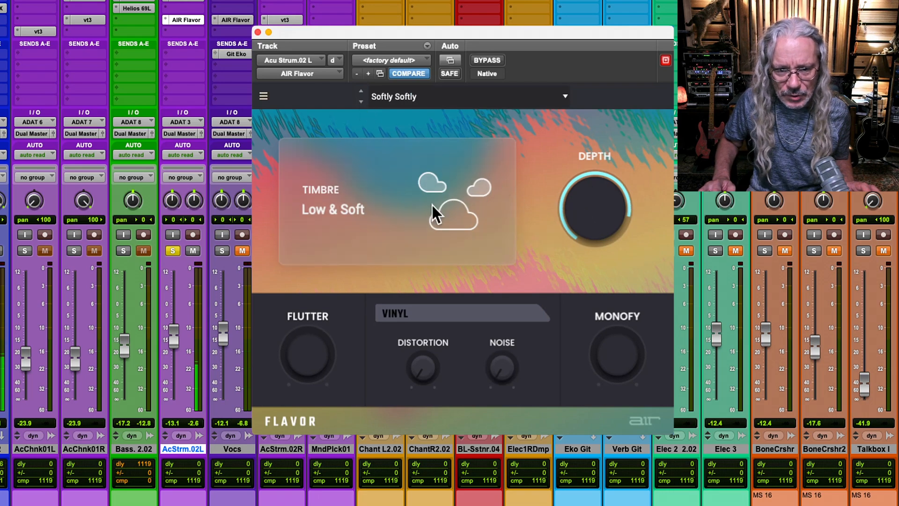
# Audition the AIR Flavor presets from Bring Out In The Mix through Old Speaker, Flutter Butter, Cassette Tape and Rust, and unsolo AcStrm.02L.
pyautogui.click(360, 102)
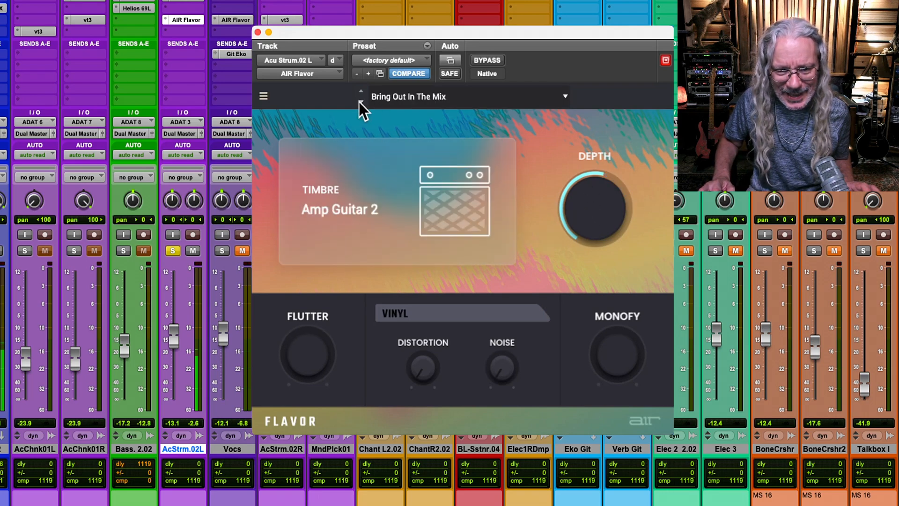
pyautogui.click(362, 102)
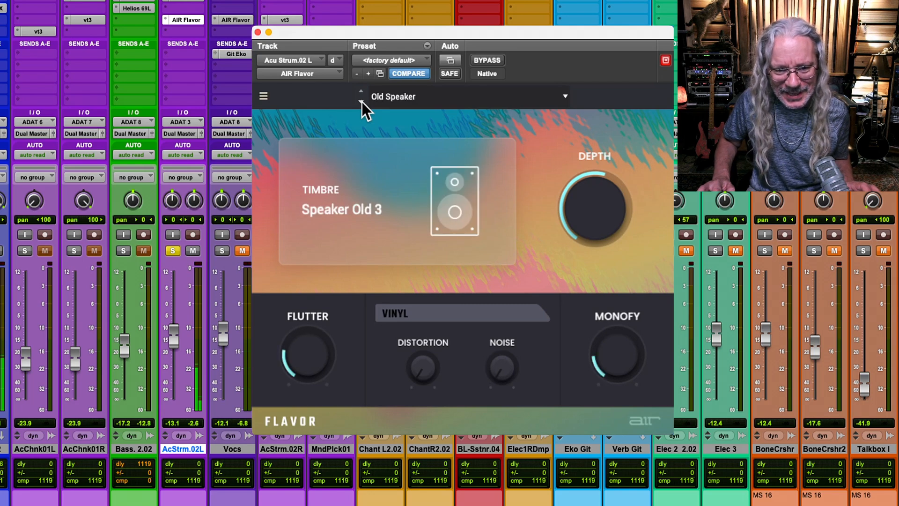
pyautogui.click(362, 102)
pyautogui.click(361, 102)
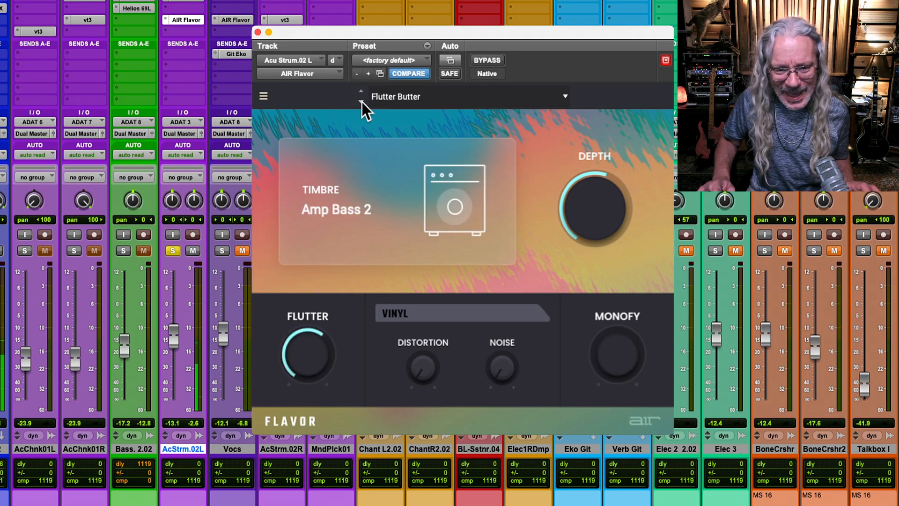
pyautogui.click(362, 102)
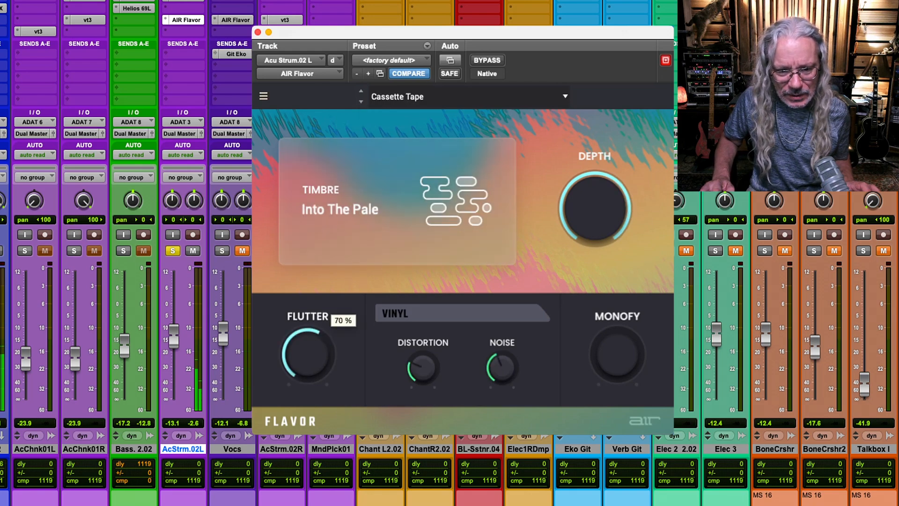
pyautogui.click(362, 102)
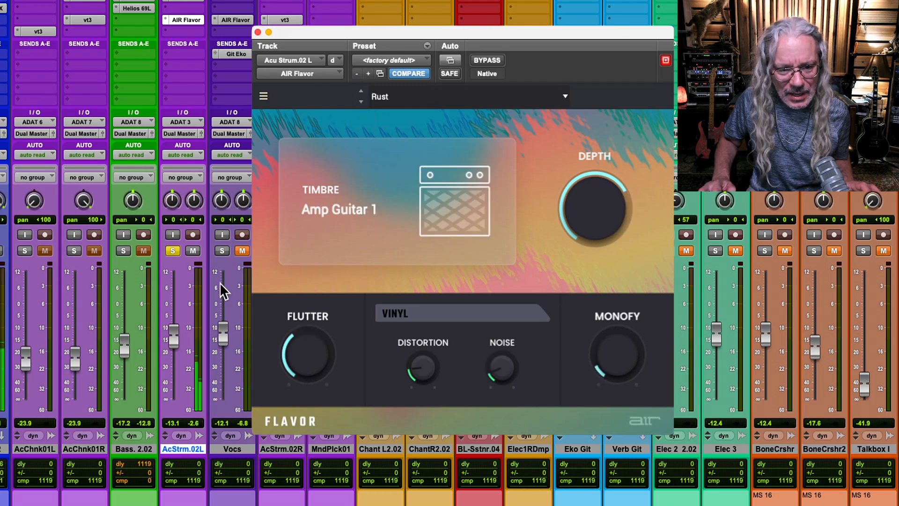
pyautogui.click(173, 251)
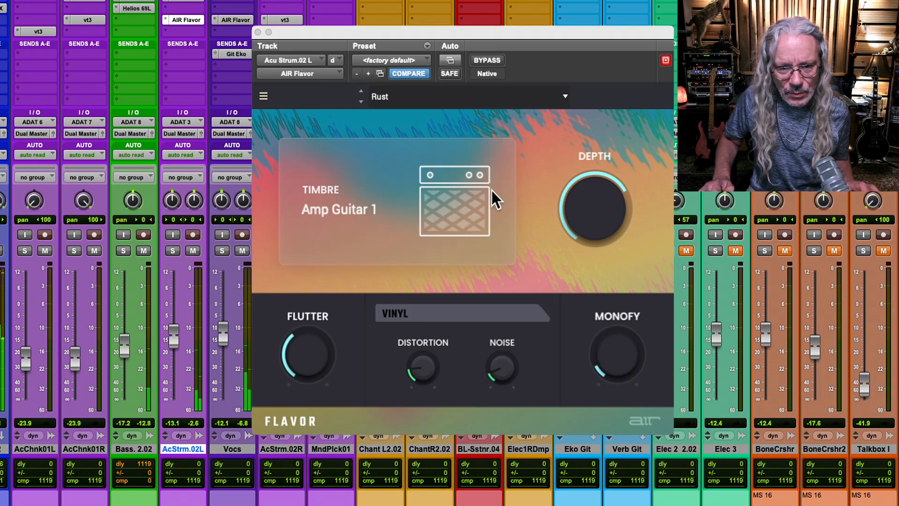
# Load the Megaphone preset from the Vocals category in AIR Flavor.
pyautogui.click(399, 97)
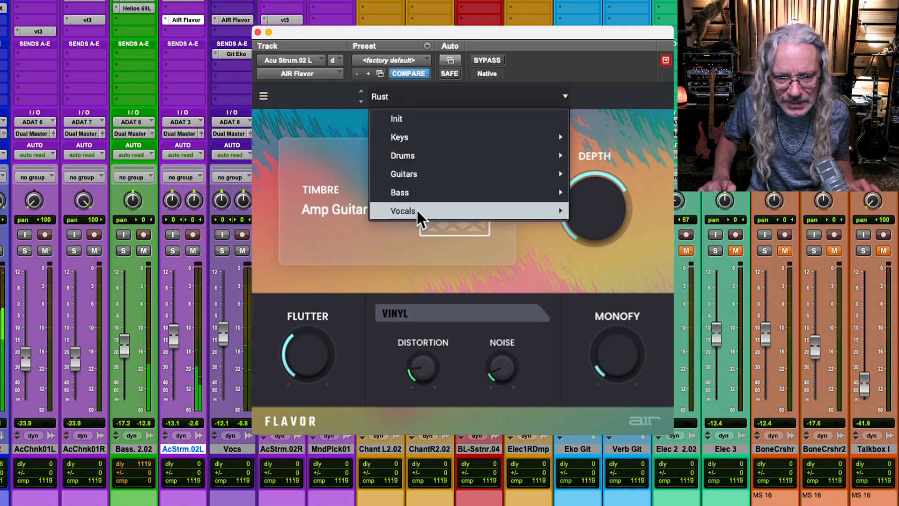
pyautogui.moveTo(426, 215)
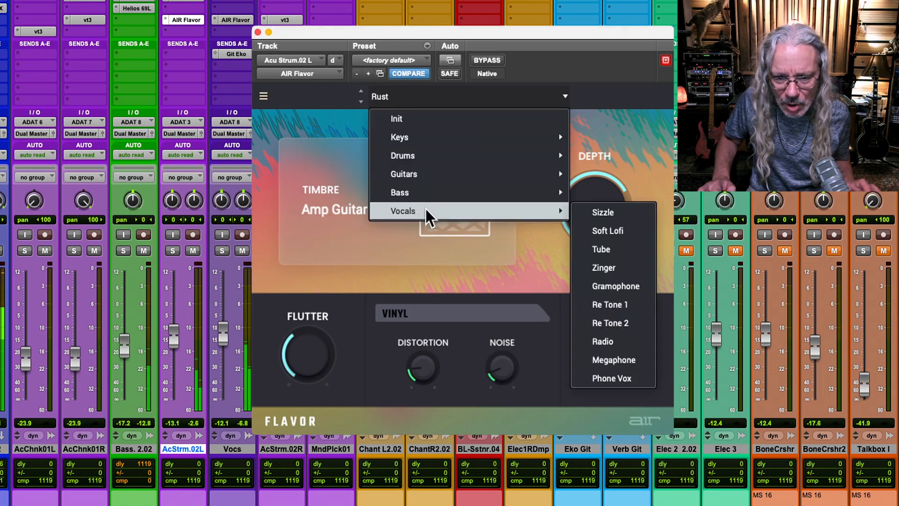
pyautogui.click(629, 364)
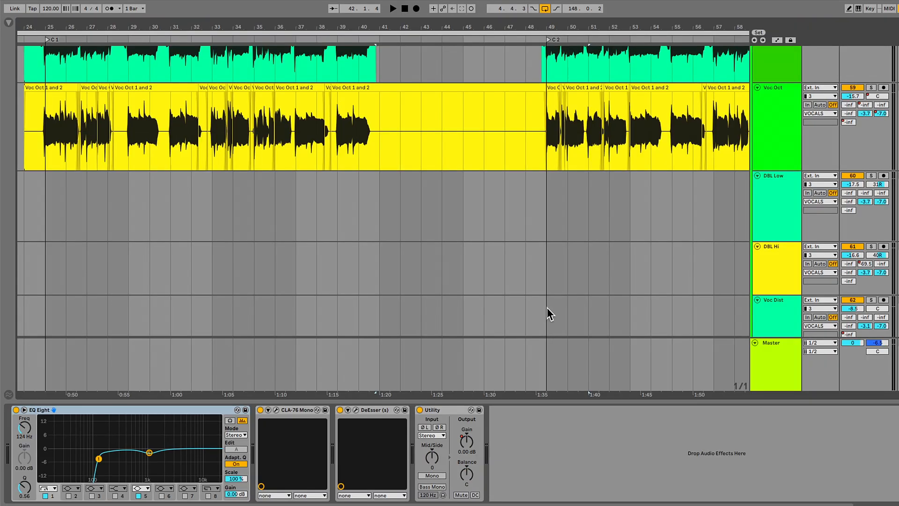
pyautogui.scroll(5, 772, 194)
pyautogui.scroll(-4, 698, 179)
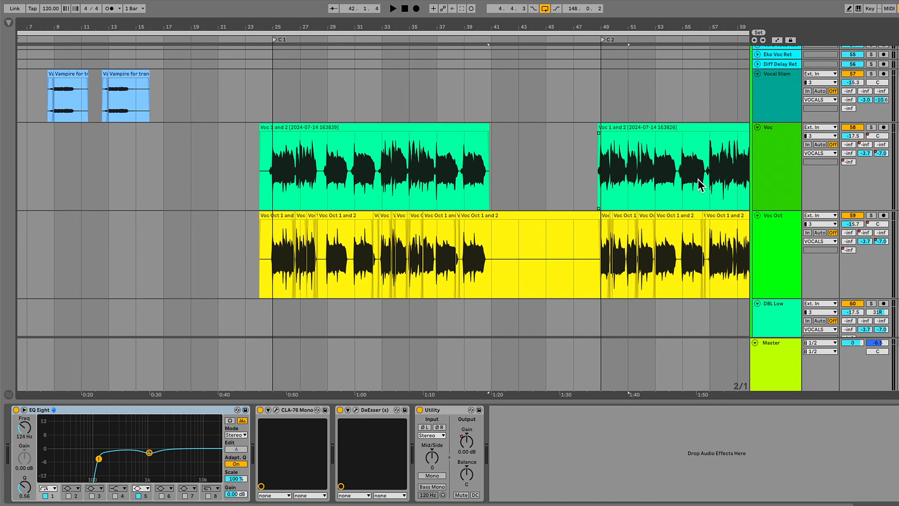
pyautogui.scroll(-5, 697, 179)
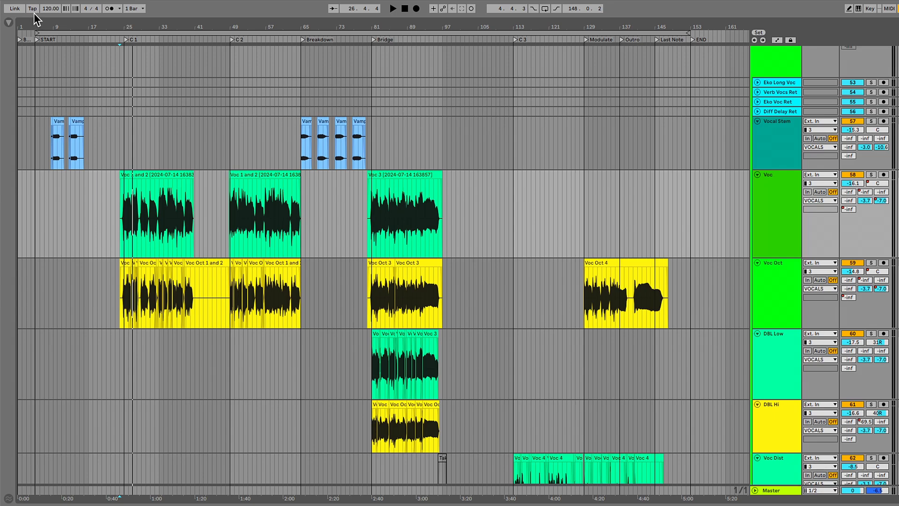
# Show the browser and look through the AIR Music Technology plug-ins under VST3, and expand the AUv2 group.
pyautogui.click(8, 22)
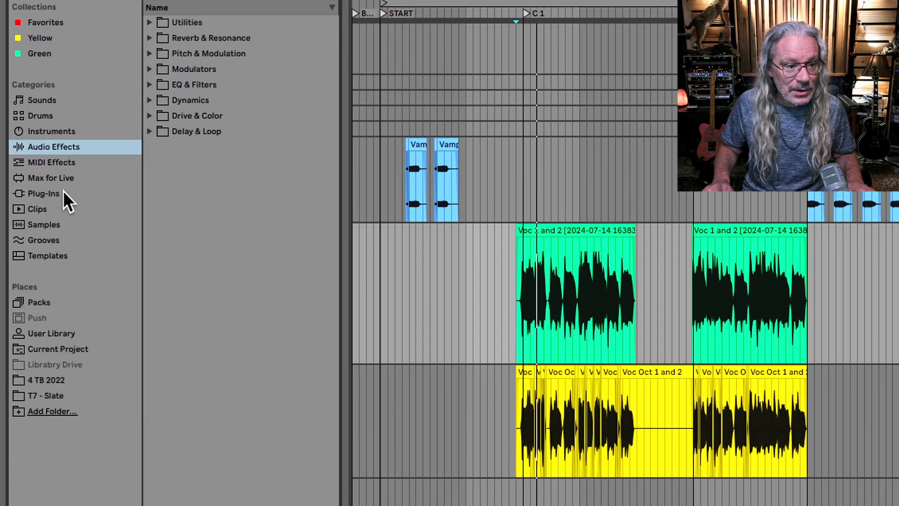
pyautogui.click(52, 192)
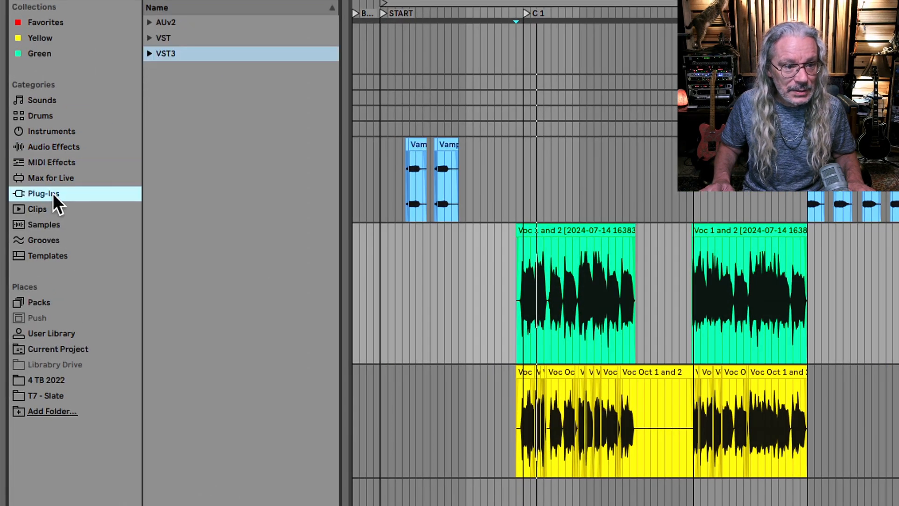
pyautogui.click(148, 54)
pyautogui.click(158, 69)
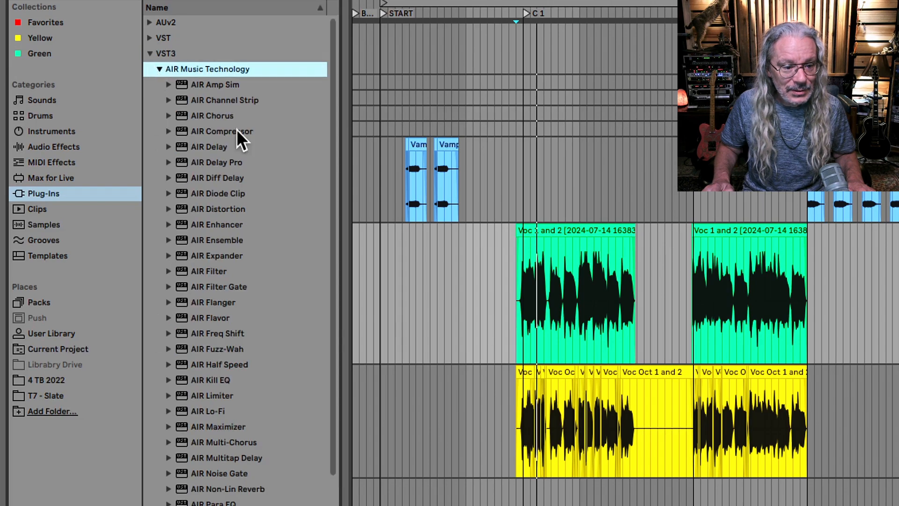
pyautogui.scroll(-4, 277, 204)
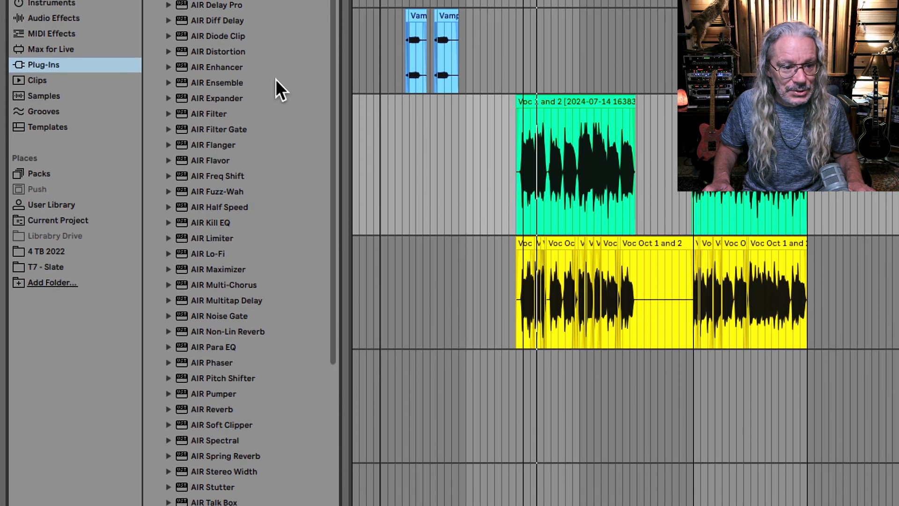
pyautogui.scroll(4, 275, 41)
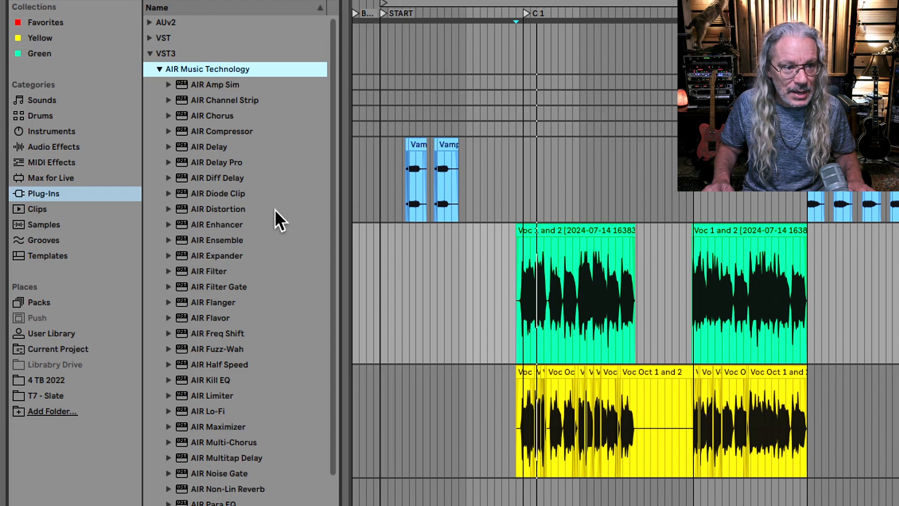
pyautogui.click(150, 24)
pyautogui.click(158, 38)
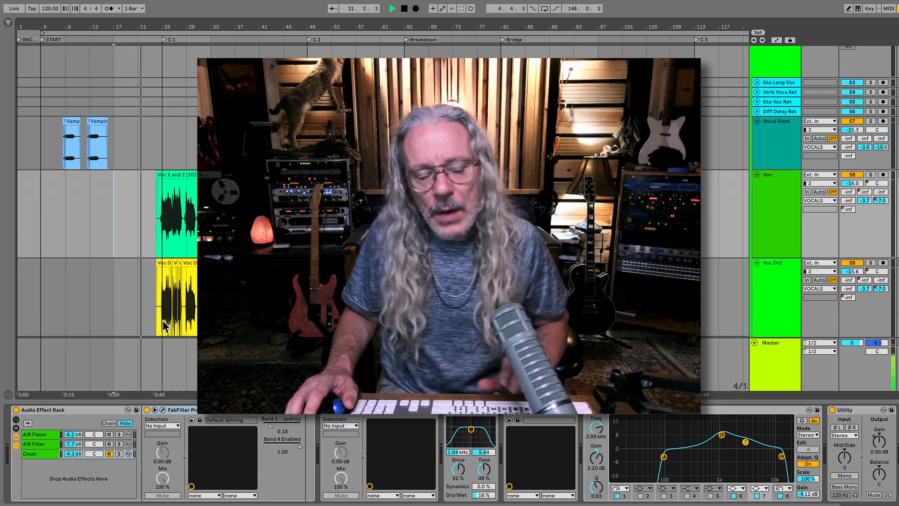
# Mute the Voc Oct track, and open and close the Manic Compressor plug-in window on the Voc track.
pyautogui.click(774, 299)
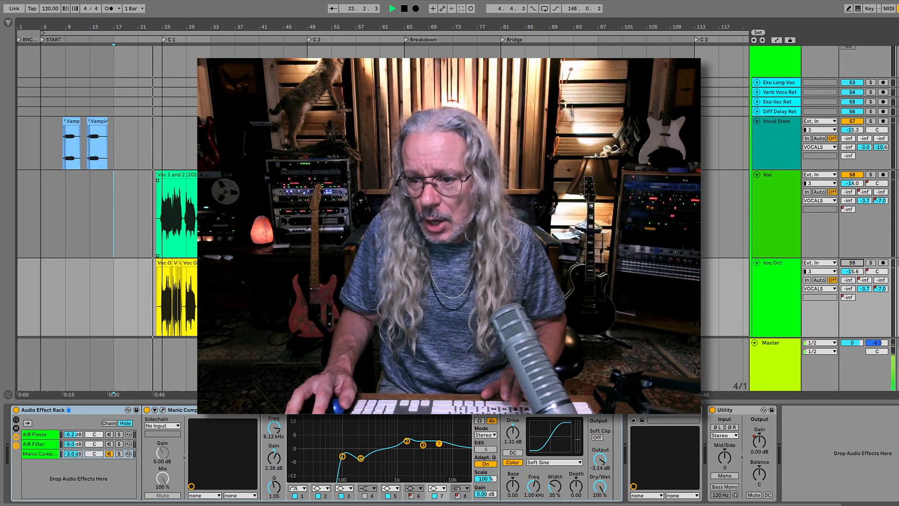
pyautogui.scroll(4, 212, 244)
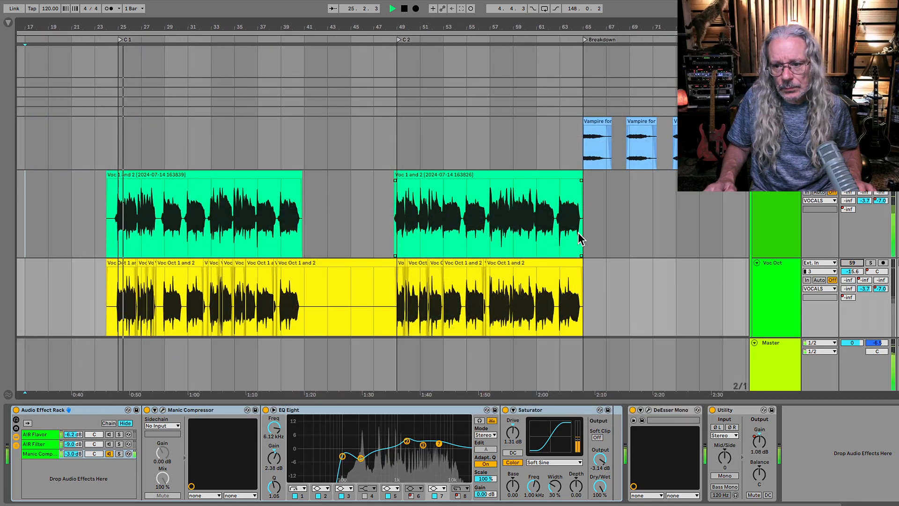
pyautogui.click(775, 220)
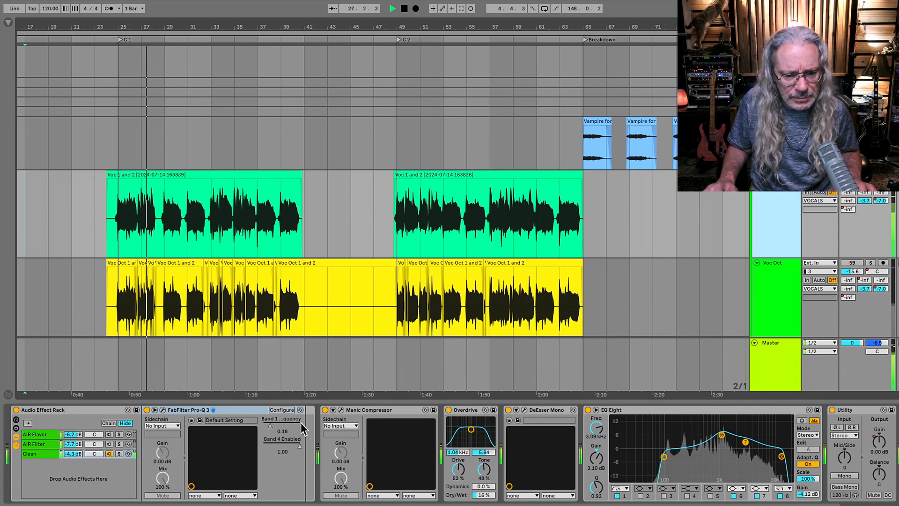
pyautogui.click(340, 410)
pyautogui.click(341, 410)
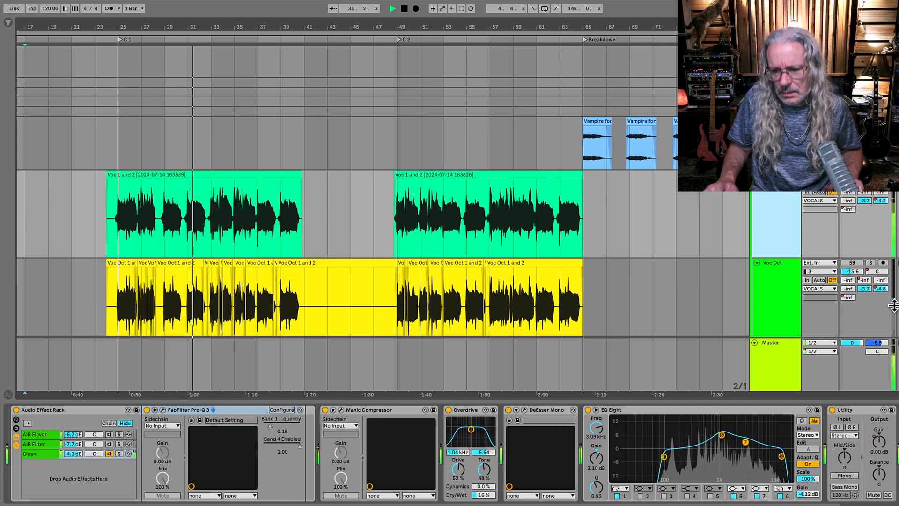
# Unmute the Voc Oct track, stop playback and place the start position on the Voc track at bar 23.
pyautogui.click(852, 262)
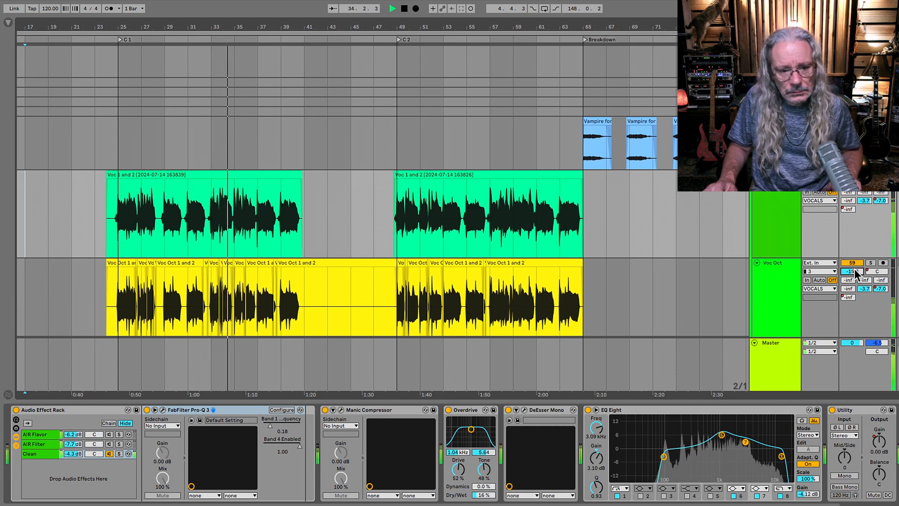
pyautogui.press('space')
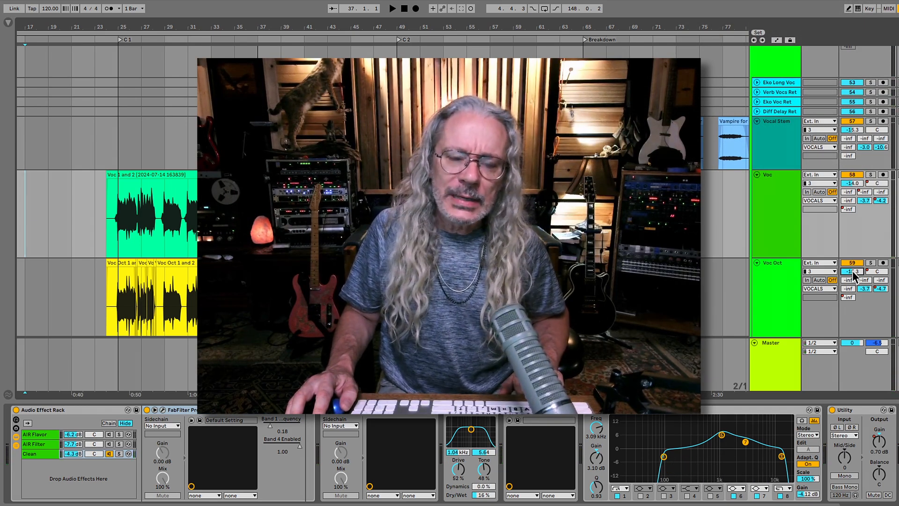
pyautogui.click(95, 240)
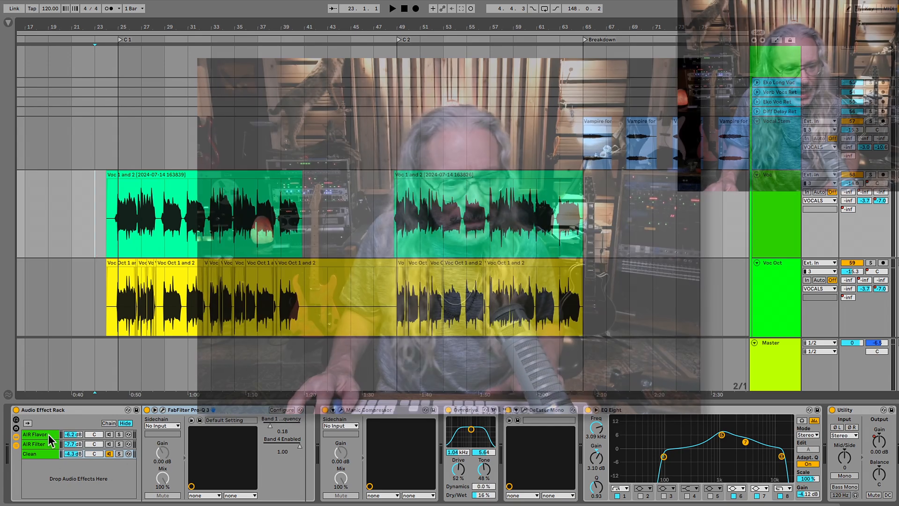
# Display the AIR Flavor chain of the Voc track's Audio Effect Rack and mute the Voc Oct track.
pyautogui.click(49, 434)
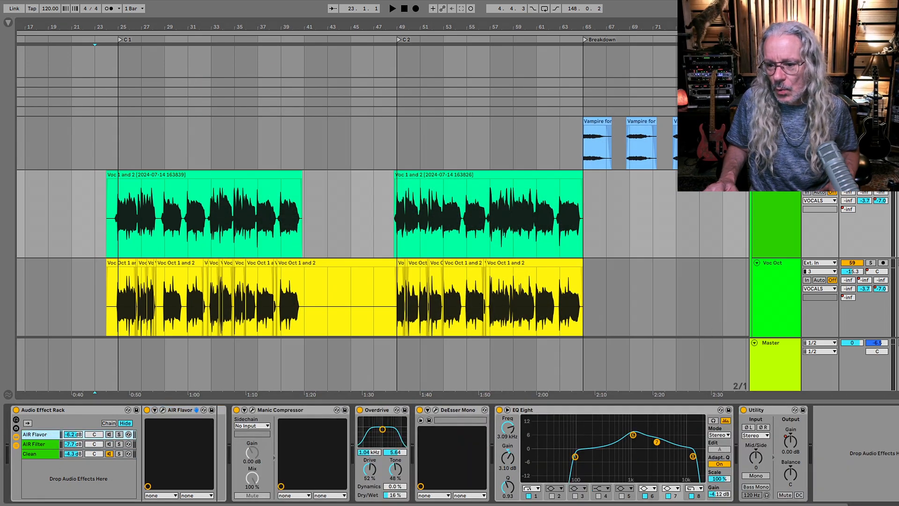
pyautogui.click(846, 262)
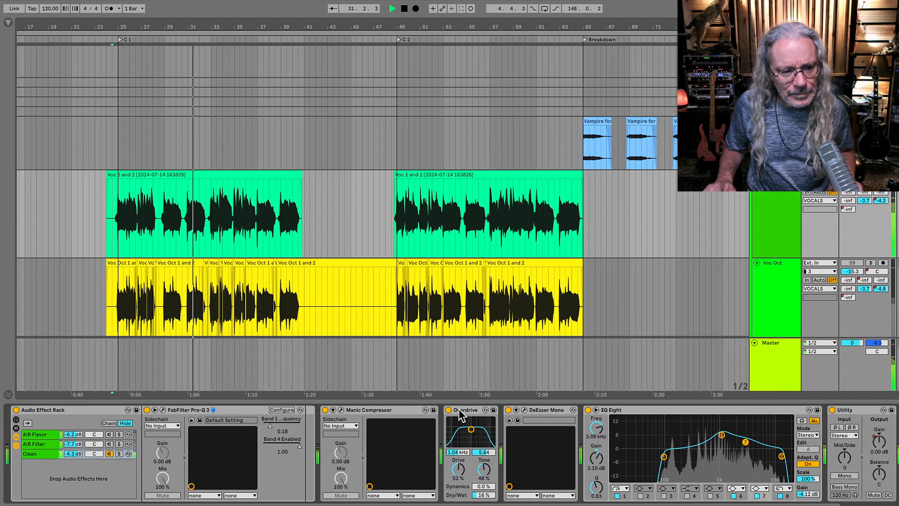
# Switch the Overdrive device on the Voc track off and back on during playback to compare the sound.
pyautogui.click(461, 412)
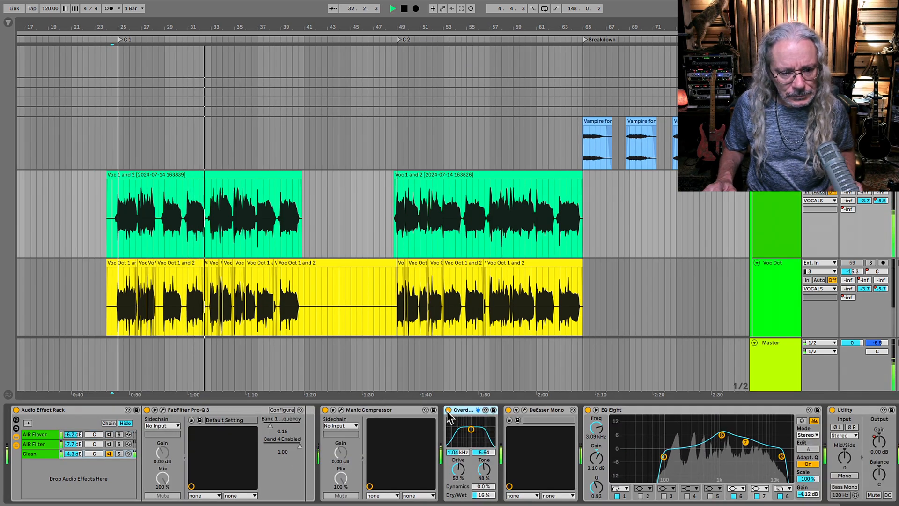
pyautogui.click(448, 411)
pyautogui.click(449, 410)
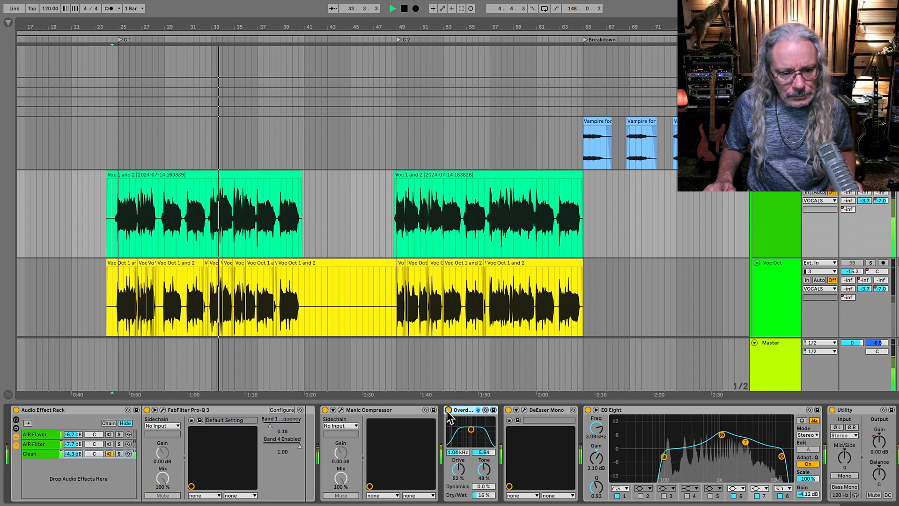
# Try the Voc track's Overdrive at 64 % Dry/Wet during playback, and stop playback.
pyautogui.moveTo(483, 495); pyautogui.dragTo(483, 479)
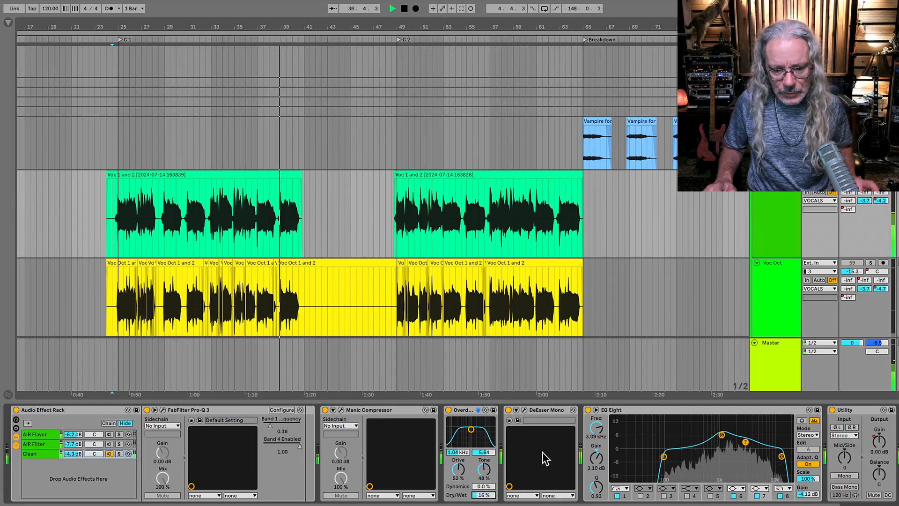
pyautogui.press('space')
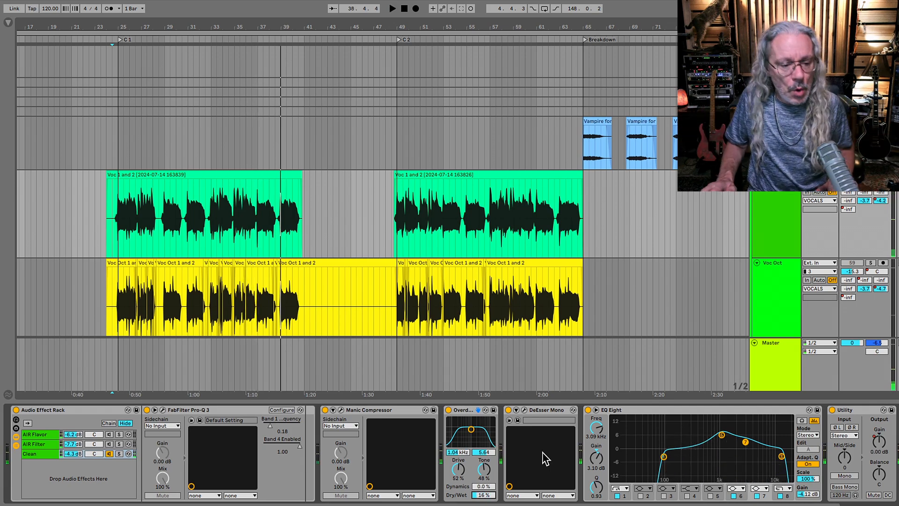
# Display the Clean chain of the Audio Effect Rack, select its FabFilter Pro-Q 3 and mute the chain.
pyautogui.click(52, 454)
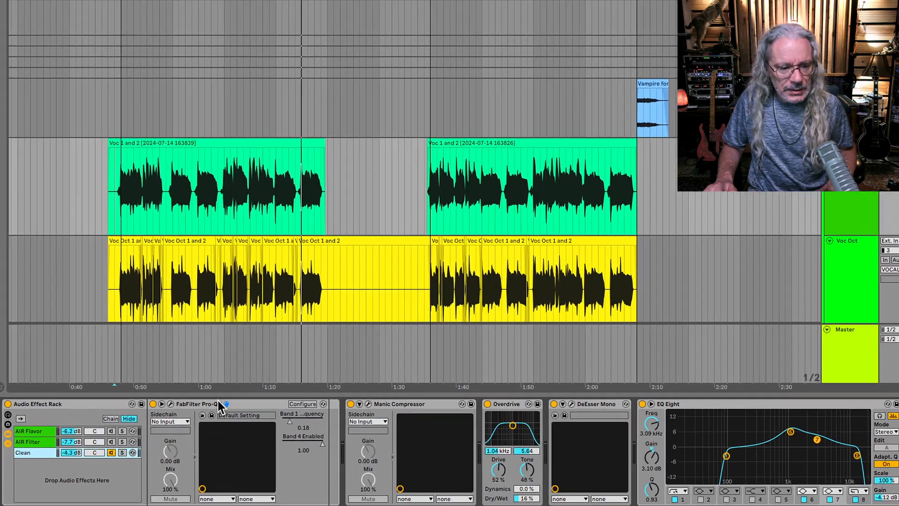
pyautogui.click(193, 409)
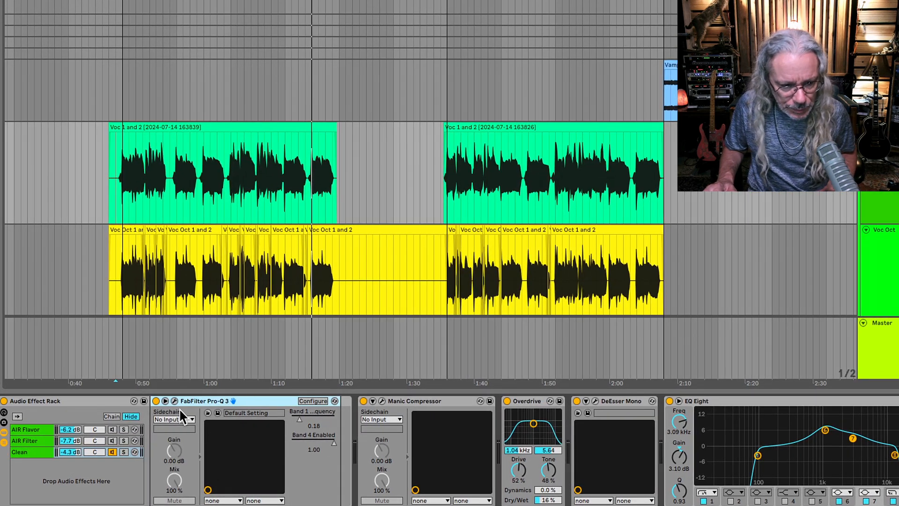
pyautogui.click(111, 452)
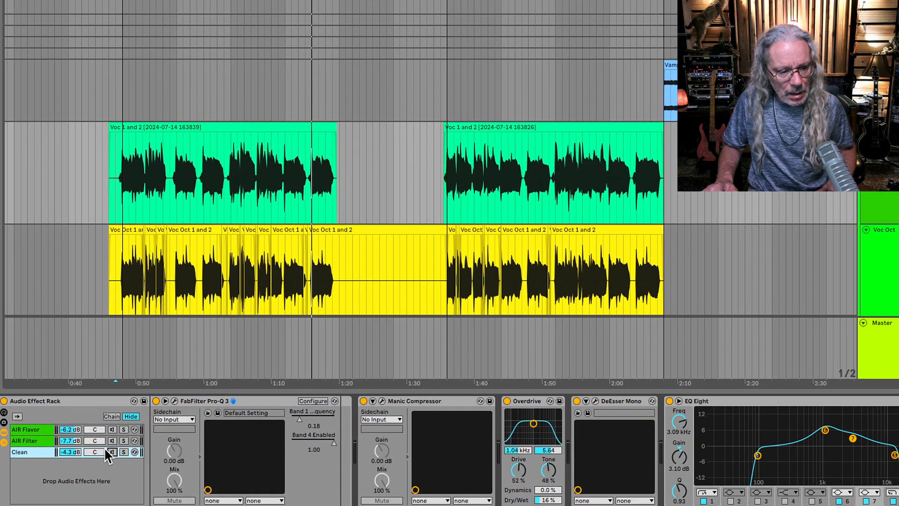
# Display the AIR Flavor chain, switch the AIR Flavor device on, open its plug-in window and start playback.
pyautogui.click(36, 429)
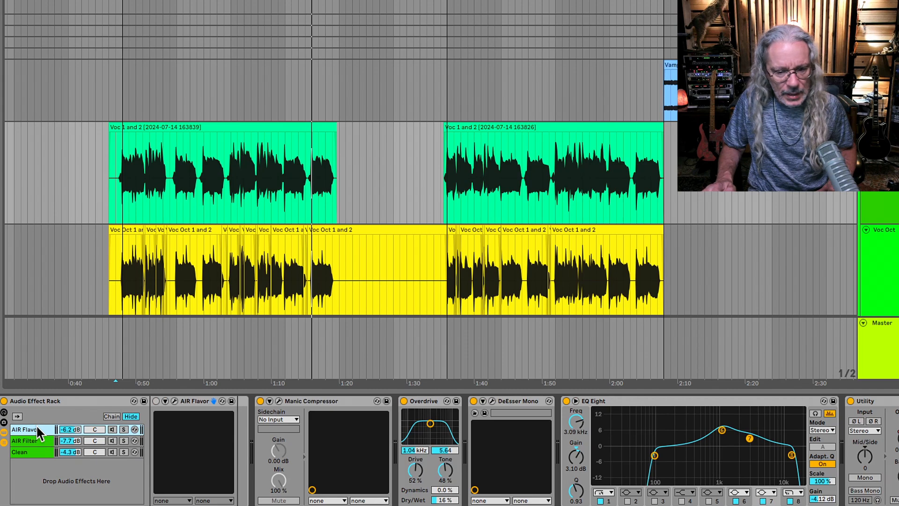
pyautogui.click(157, 402)
pyautogui.click(175, 401)
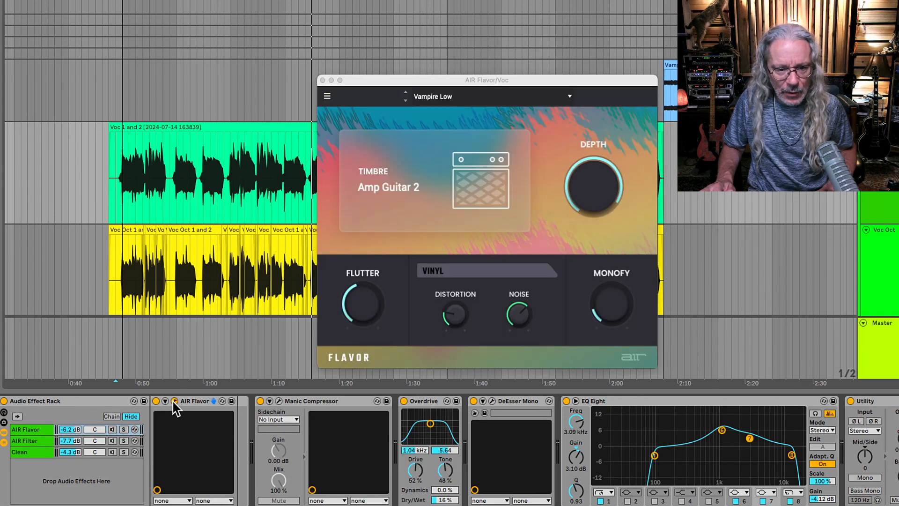
pyautogui.press('space')
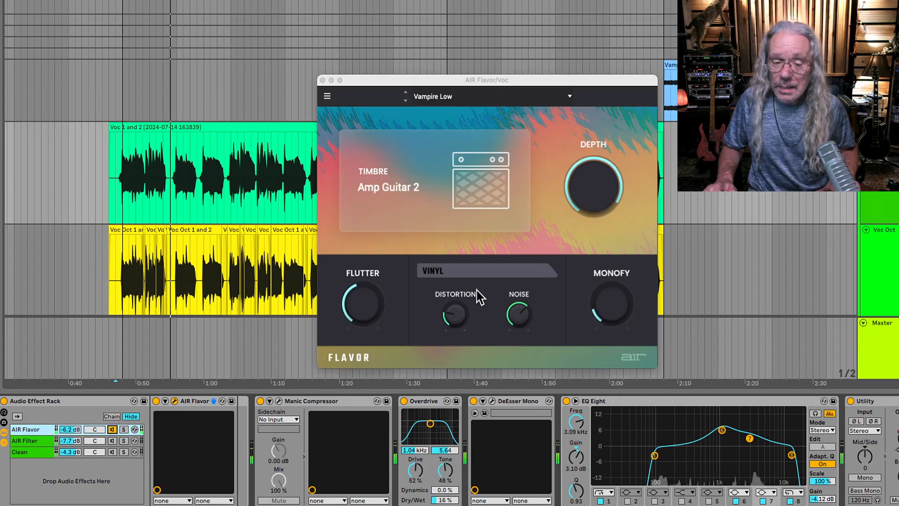
# Audition the Phone Vox preset in AIR Flavor and try out its Monofy amount.
pyautogui.click(406, 100)
pyautogui.click(406, 100)
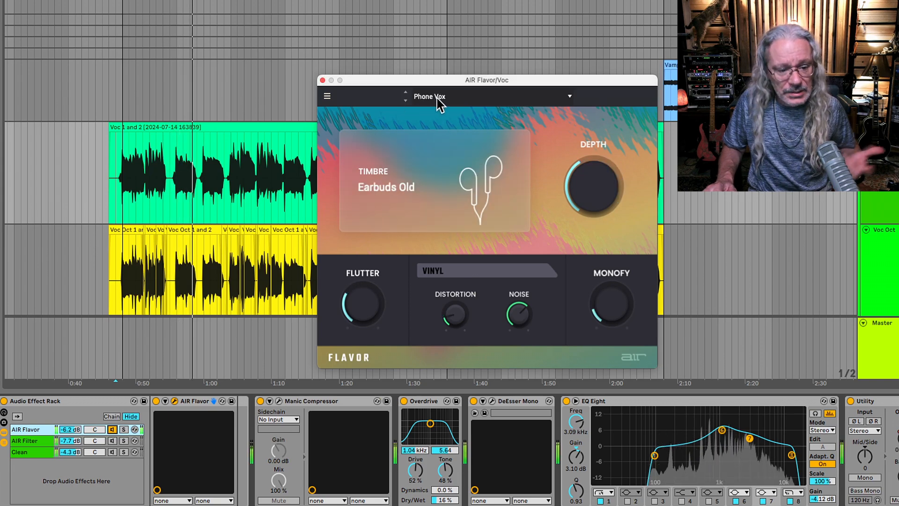
pyautogui.moveTo(600, 184)
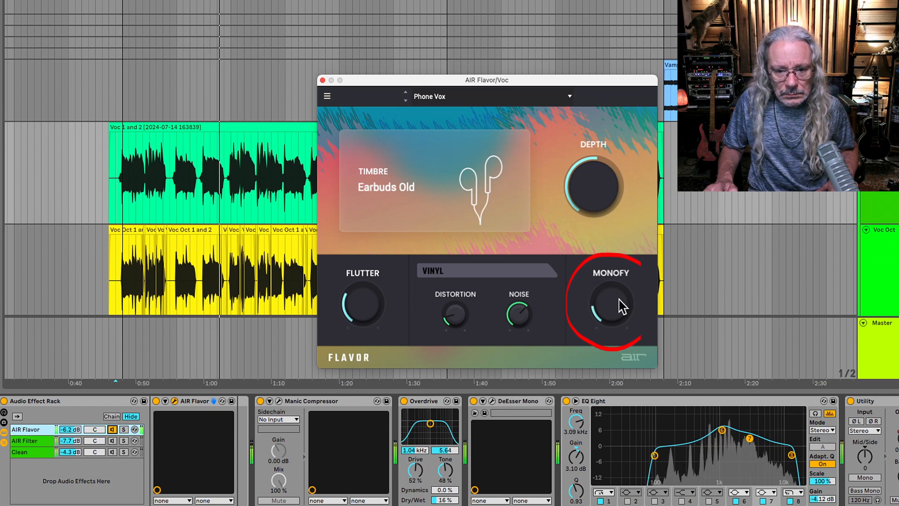
pyautogui.moveTo(618, 305)
pyautogui.mouseDown()
pyautogui.moveTo(618, 276)
pyautogui.moveTo(615, 316)
pyautogui.mouseUp()
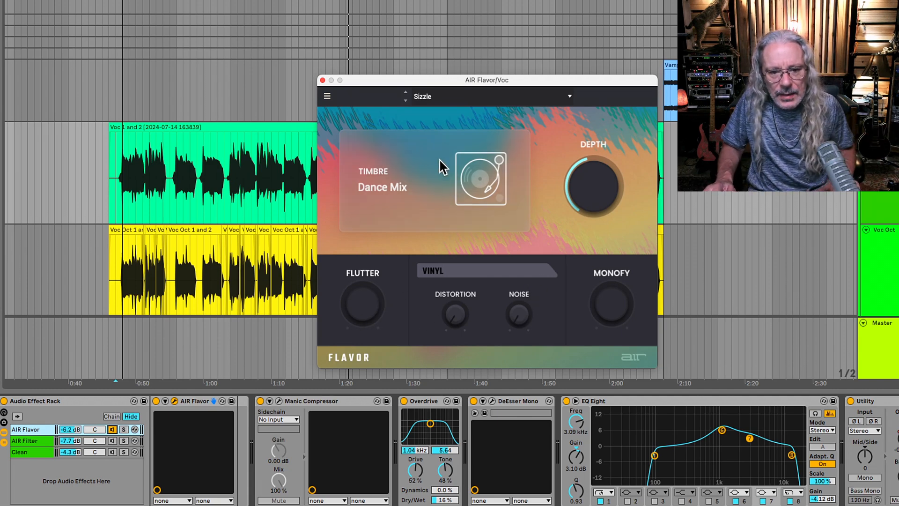
# Audition the AIR Flavor presets Zinger, Gramophone, Re Tone 1, Re Tone 2 and Radio in turn during playback.
pyautogui.click(406, 101)
pyautogui.click(406, 100)
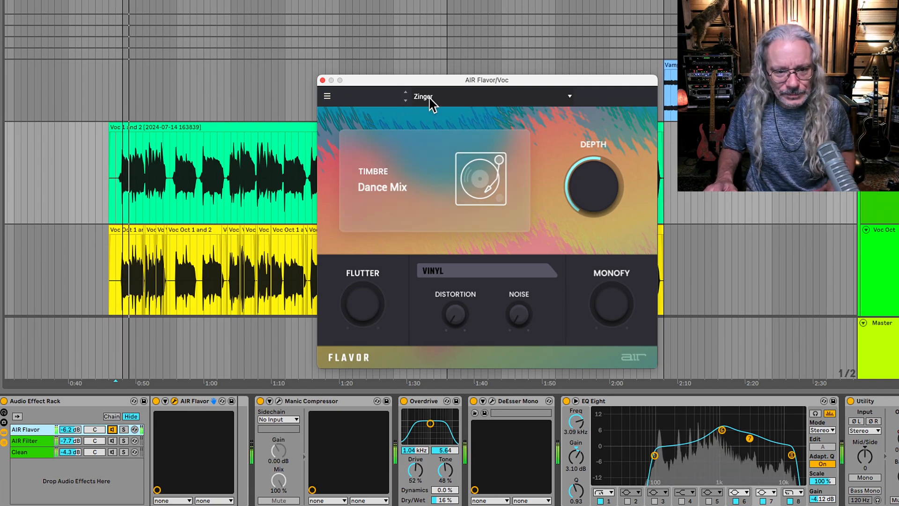
pyautogui.click(406, 100)
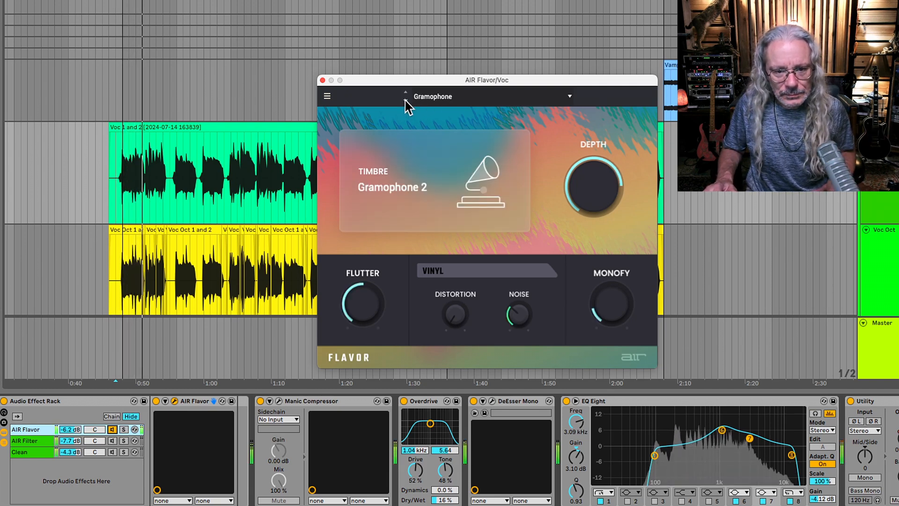
pyautogui.click(406, 101)
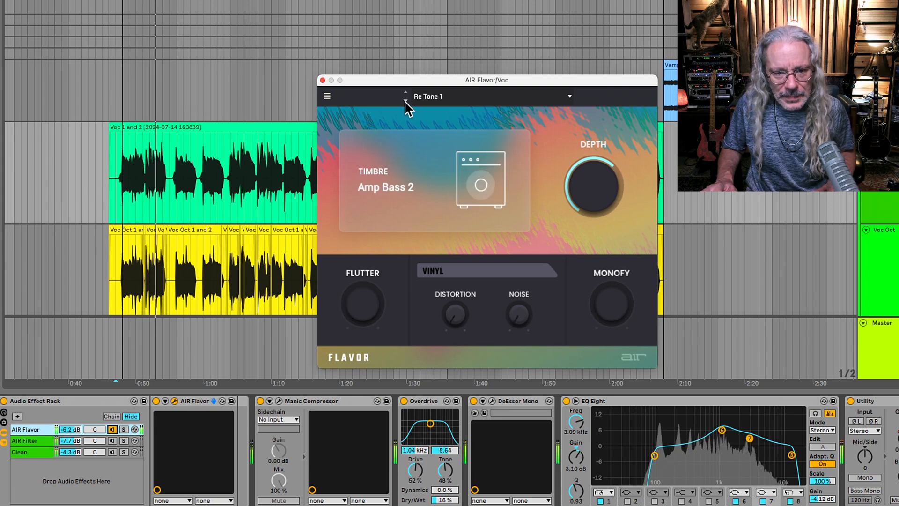
pyautogui.click(406, 100)
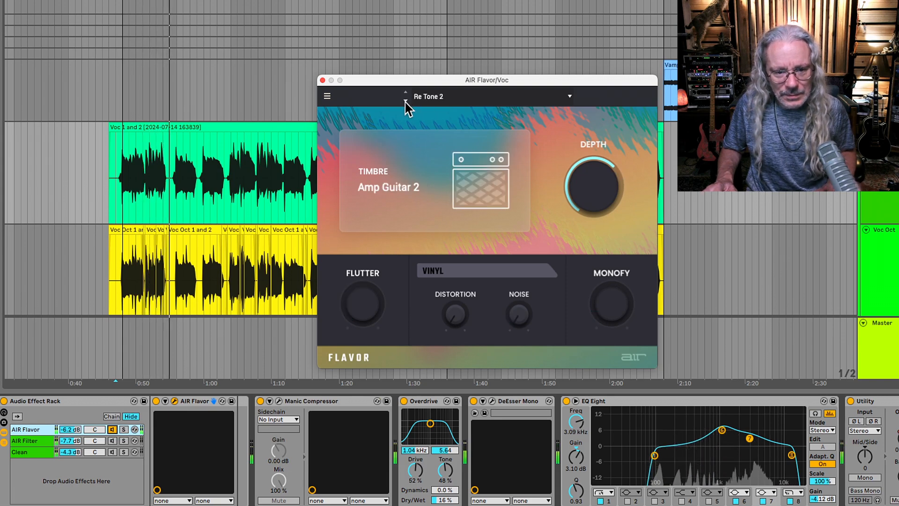
pyautogui.click(405, 100)
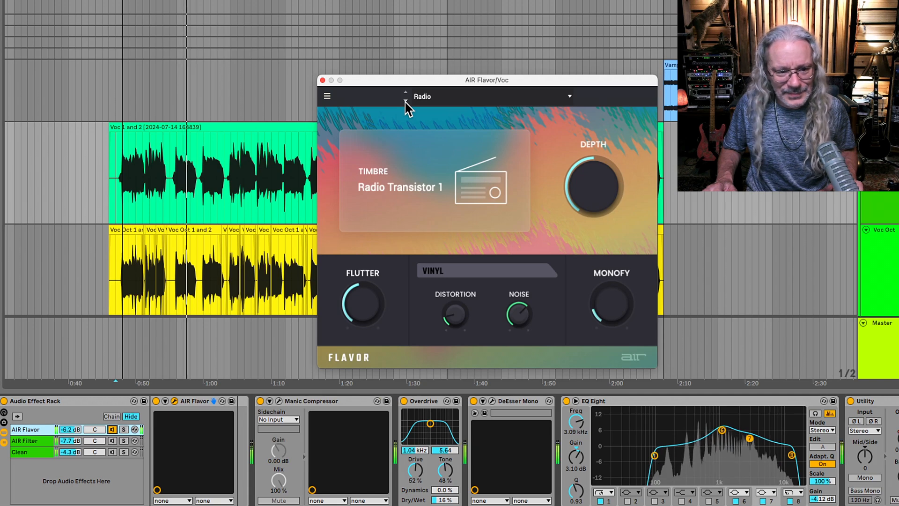
# Adjust the Radio preset in AIR Flavor: set Depth to 71 % and Distortion to 45 %, and lower Noise and Flutter.
pyautogui.moveTo(611, 195); pyautogui.dragTo(611, 178)
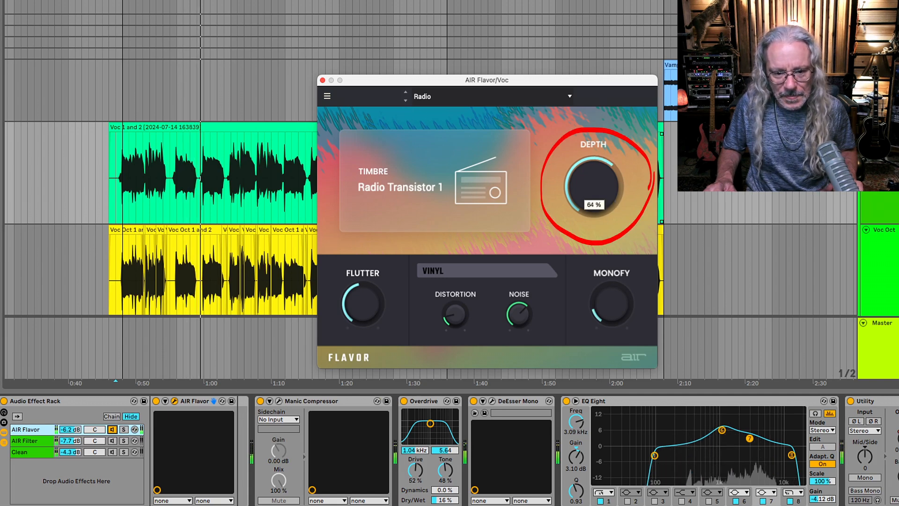
pyautogui.moveTo(611, 146)
pyautogui.mouseDown()
pyautogui.moveTo(610, 199)
pyautogui.moveTo(611, 174)
pyautogui.mouseUp()
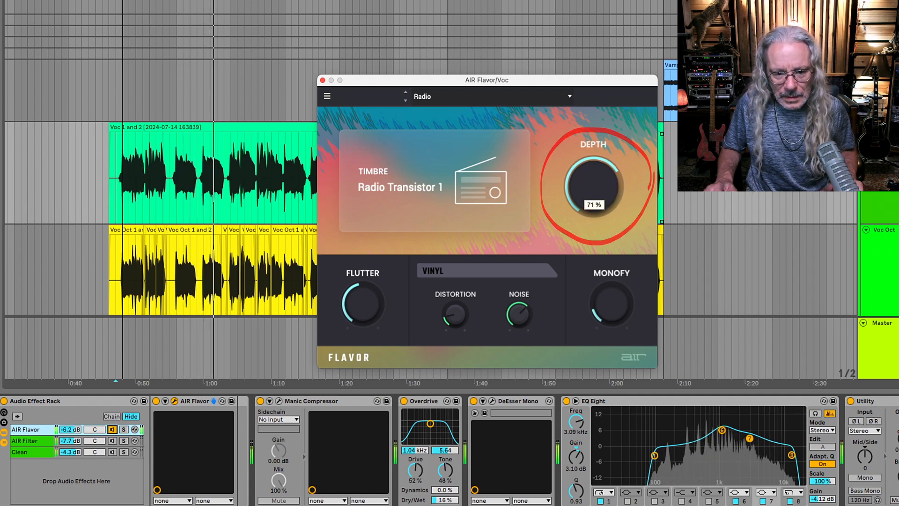
pyautogui.moveTo(455, 315); pyautogui.dragTo(462, 306)
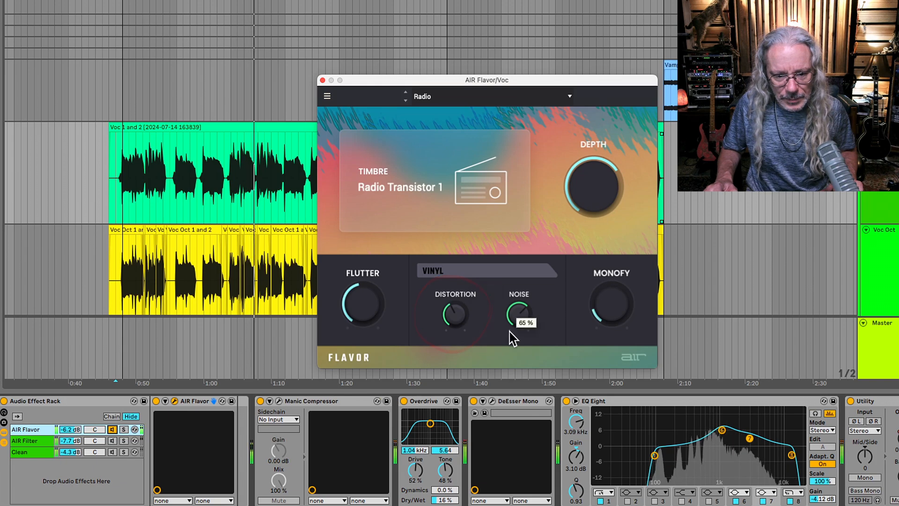
pyautogui.moveTo(519, 315)
pyautogui.mouseDown()
pyautogui.moveTo(519, 327)
pyautogui.moveTo(519, 317)
pyautogui.mouseUp()
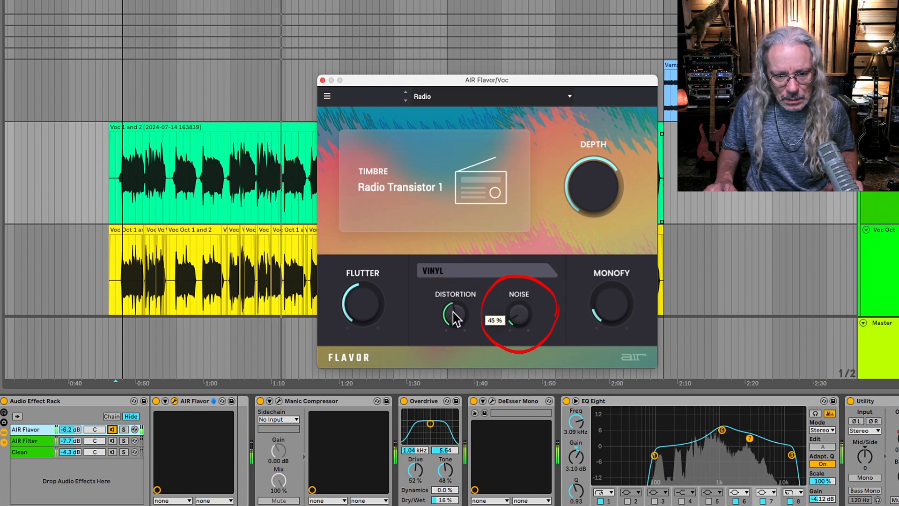
pyautogui.moveTo(452, 312); pyautogui.dragTo(451, 317)
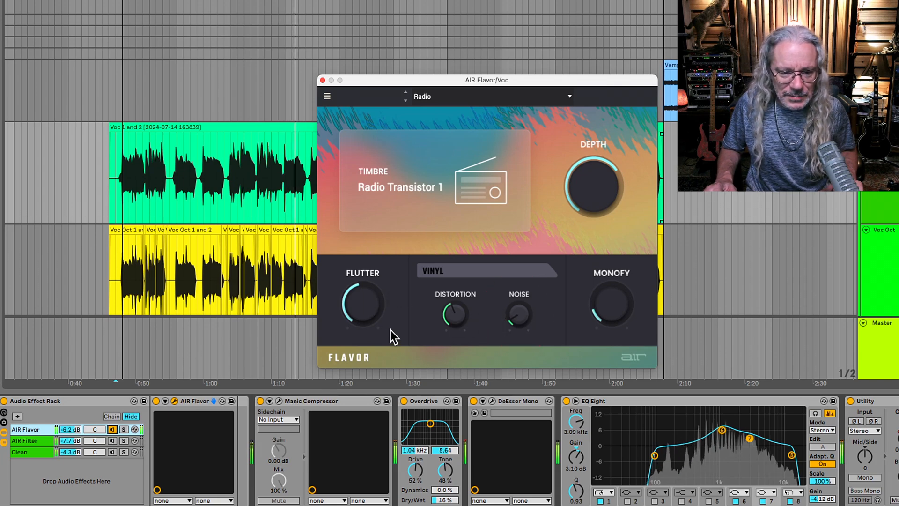
pyautogui.moveTo(361, 309); pyautogui.dragTo(362, 294)
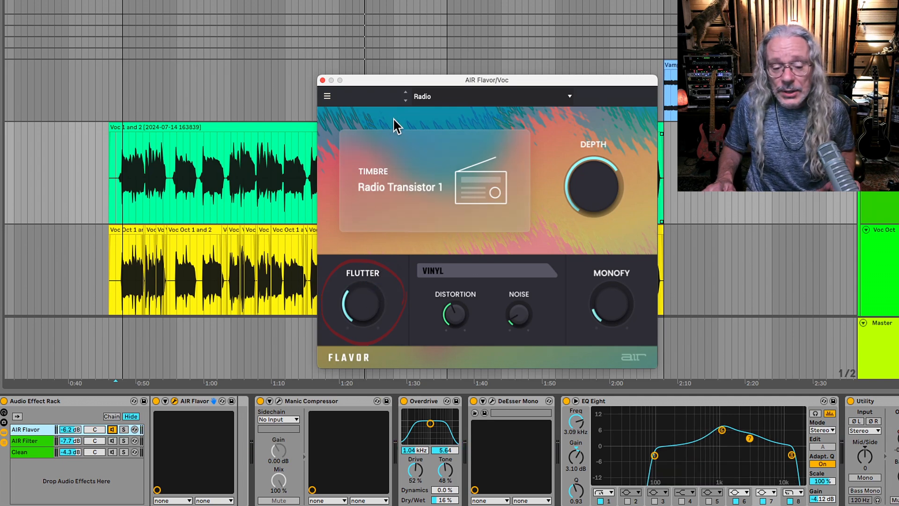
# Load the Megaphone preset in AIR Flavor, restart playback, set Vinyl Distortion to 49 % and lower the Noise.
pyautogui.click(405, 100)
pyautogui.moveTo(363, 312)
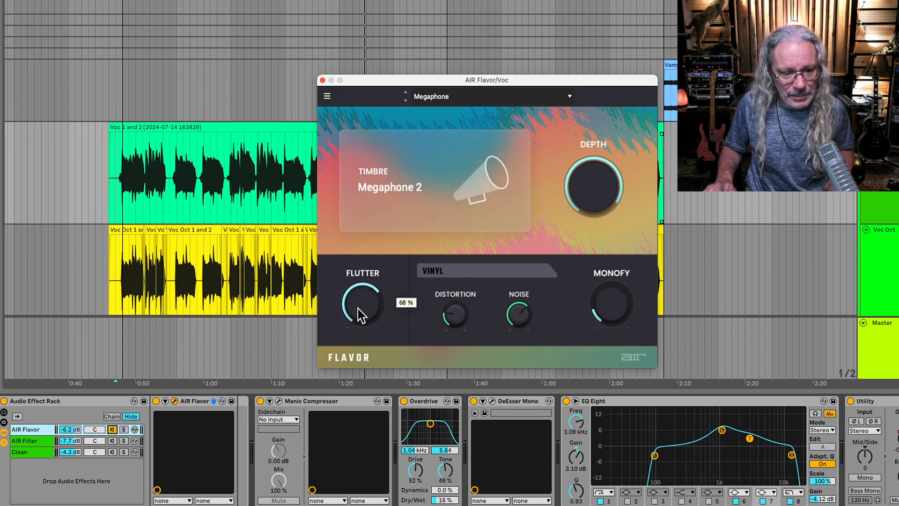
pyautogui.press('space')
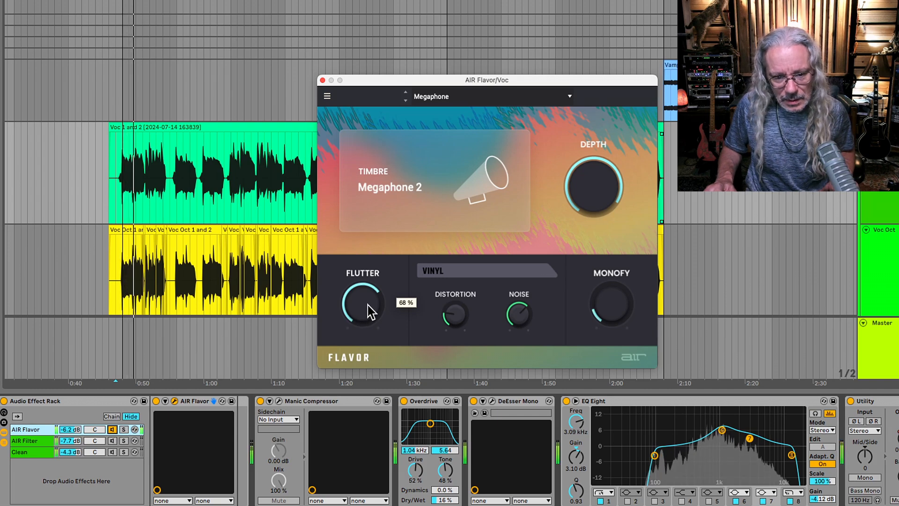
pyautogui.moveTo(453, 317)
pyautogui.moveTo(454, 315)
pyautogui.mouseDown()
pyautogui.moveTo(455, 297)
pyautogui.moveTo(454, 313)
pyautogui.mouseUp()
pyautogui.moveTo(518, 313); pyautogui.dragTo(518, 318)
pyautogui.moveTo(459, 323); pyautogui.dragTo(458, 289)
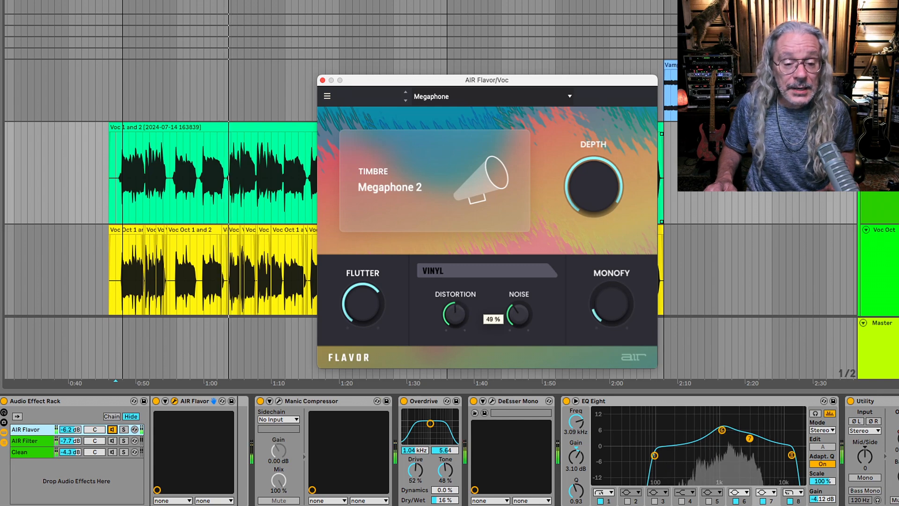
# Load the user preset Vampire Low in AIR Flavor and reopen the list of user presets.
pyautogui.click(422, 96)
pyautogui.moveTo(453, 201)
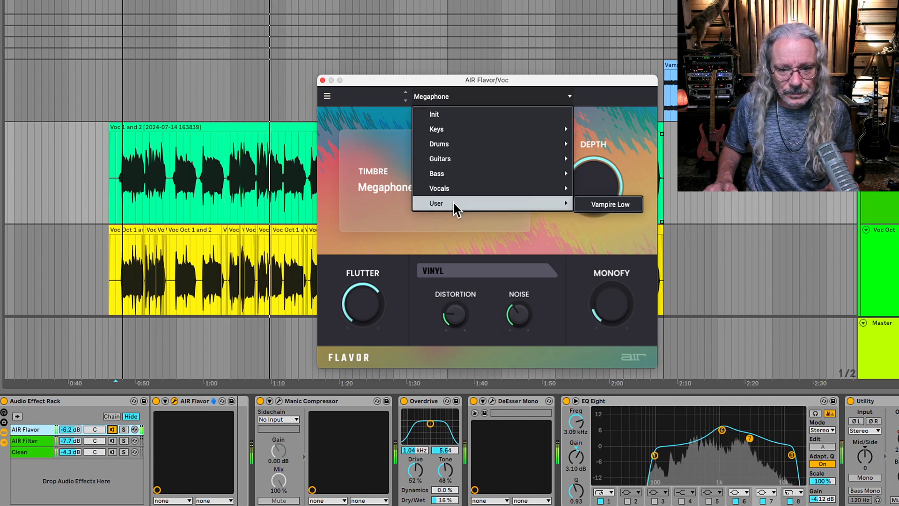
pyautogui.click(610, 204)
pyautogui.moveTo(380, 310)
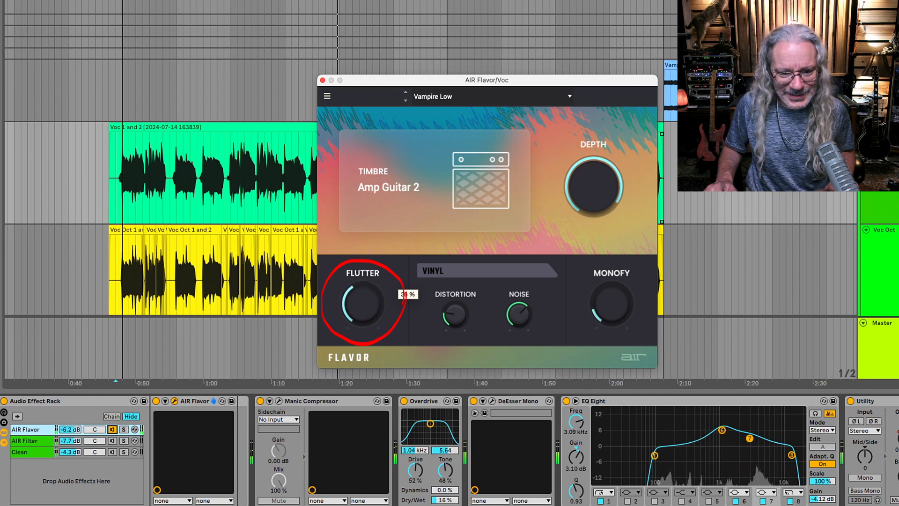
pyautogui.click(428, 97)
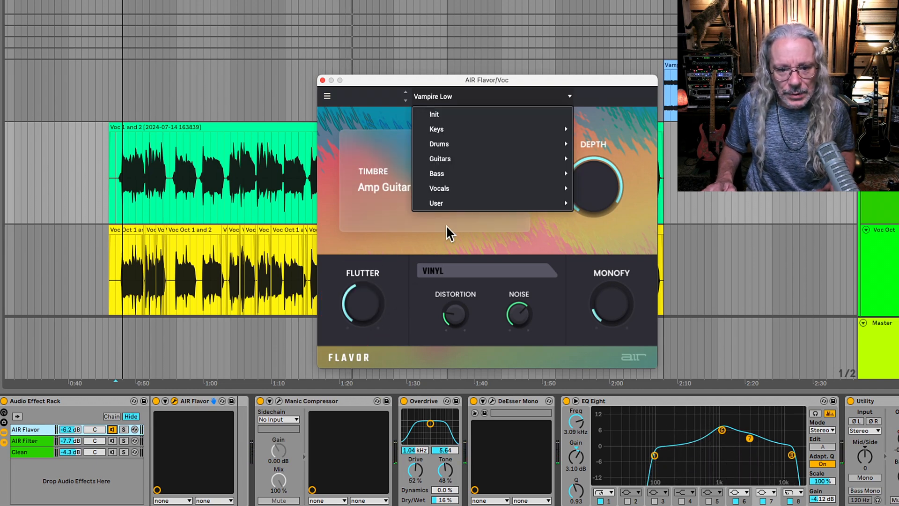
pyautogui.moveTo(447, 204)
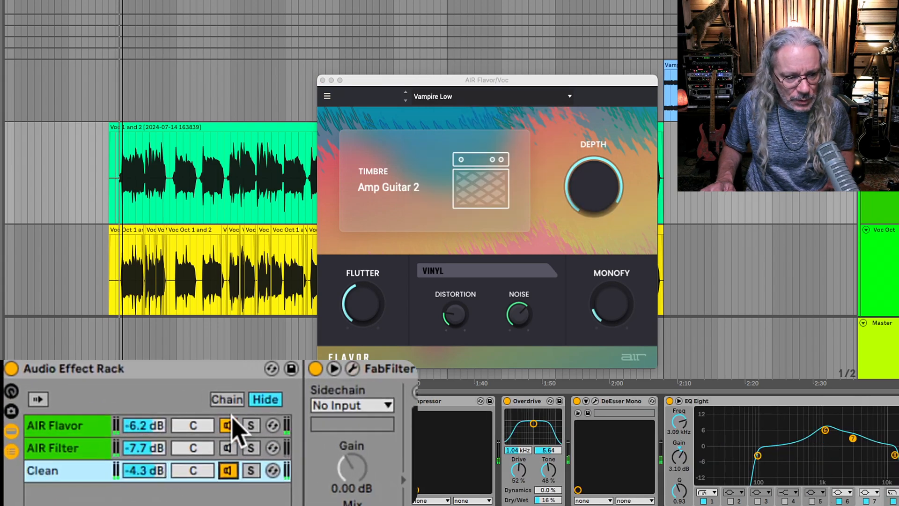
# Mute and unmute the AIR Flavor chain during playback to compare it with the Clean chain.
pyautogui.click(112, 430)
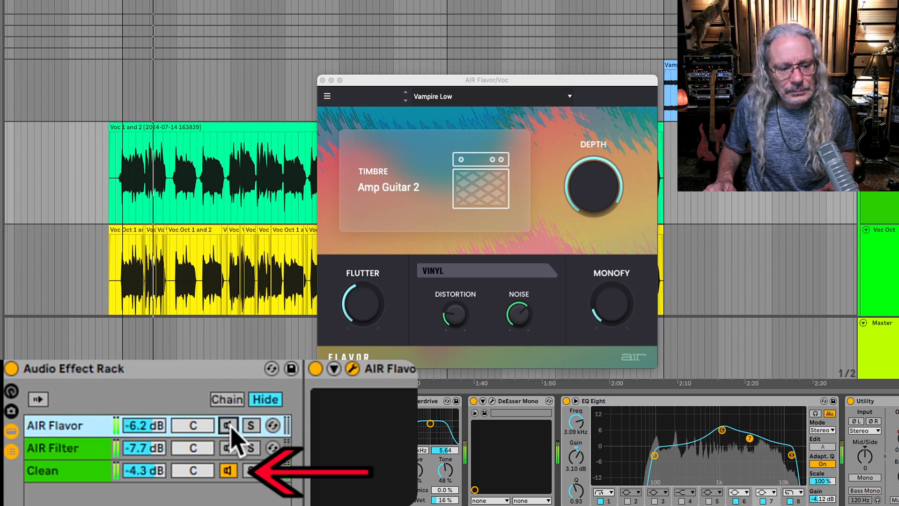
pyautogui.click(228, 426)
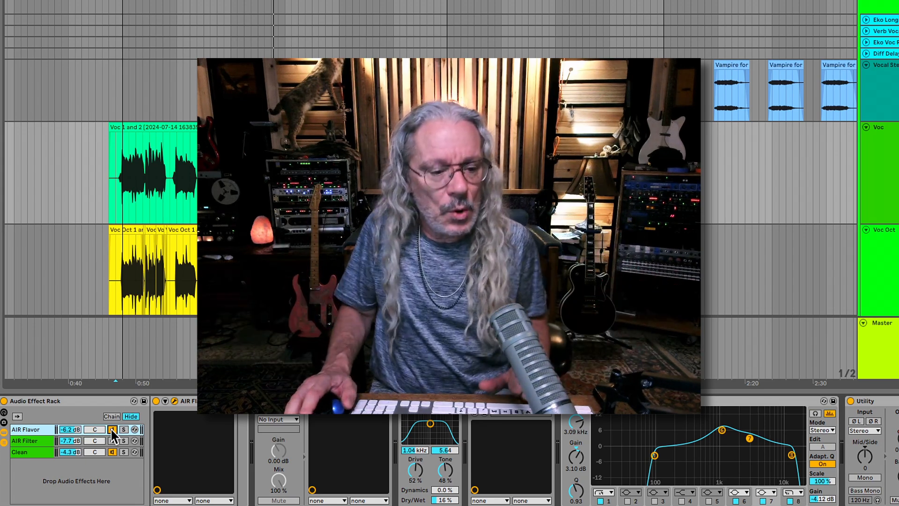
# Mute the AIR Flavor chain, activate the AIR Filter chain and open the AIR Filter plug-in window.
pyautogui.click(112, 430)
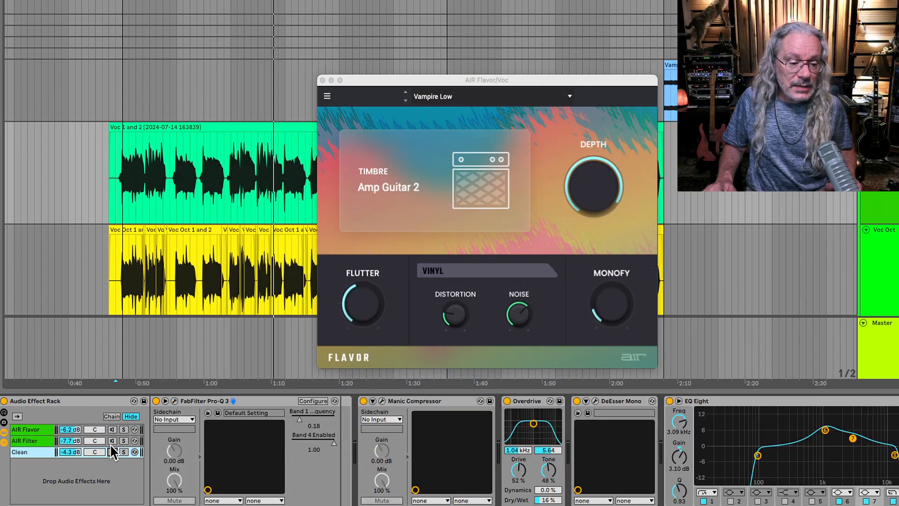
pyautogui.click(112, 441)
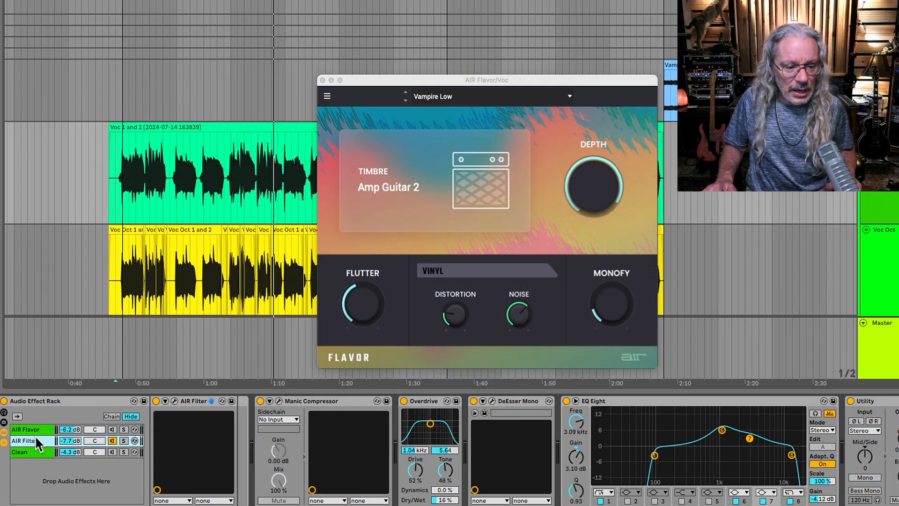
pyautogui.click(175, 401)
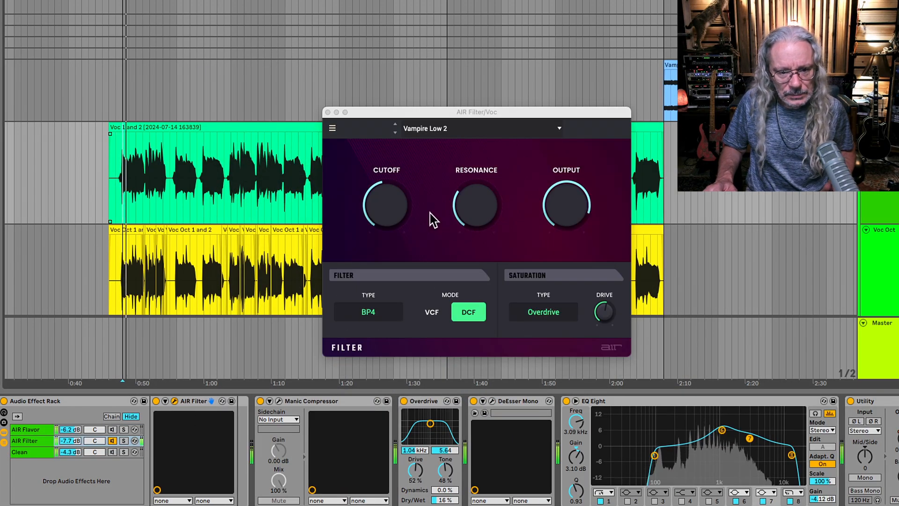
# Audition the AIR Filter presets High Pass Filter, Very Low Pass, VCF BR Filter and On The Radio.
pyautogui.click(395, 133)
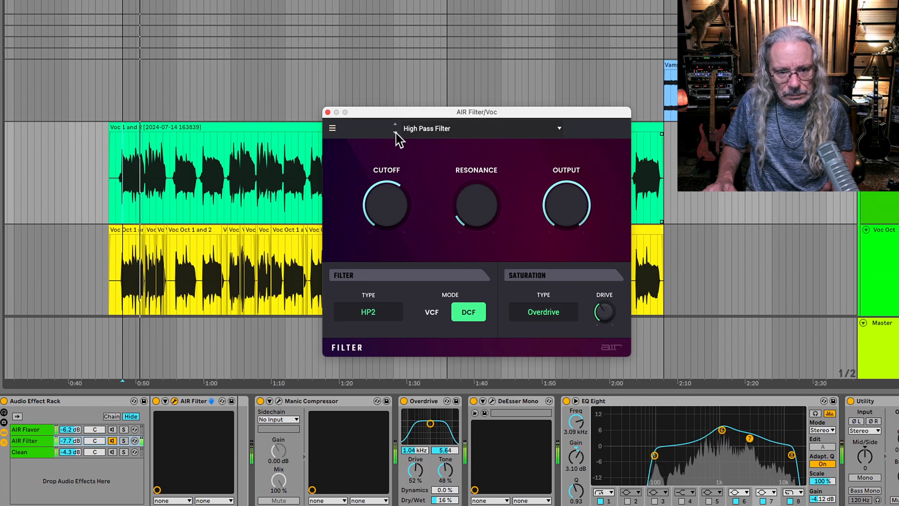
pyautogui.click(426, 129)
pyautogui.click(438, 161)
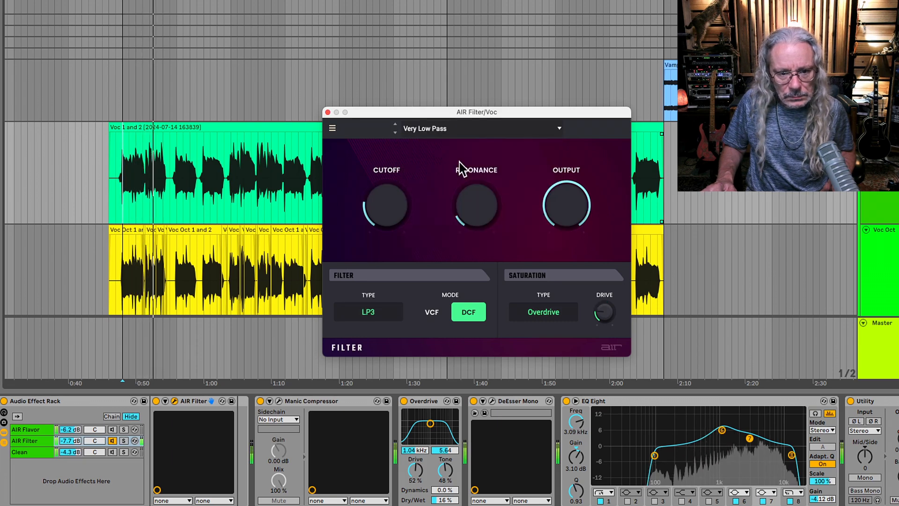
pyautogui.click(425, 128)
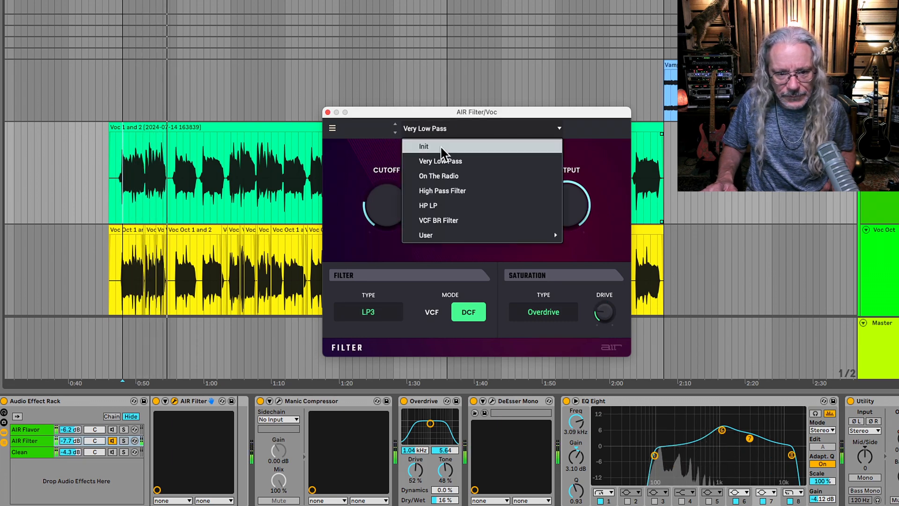
pyautogui.click(458, 216)
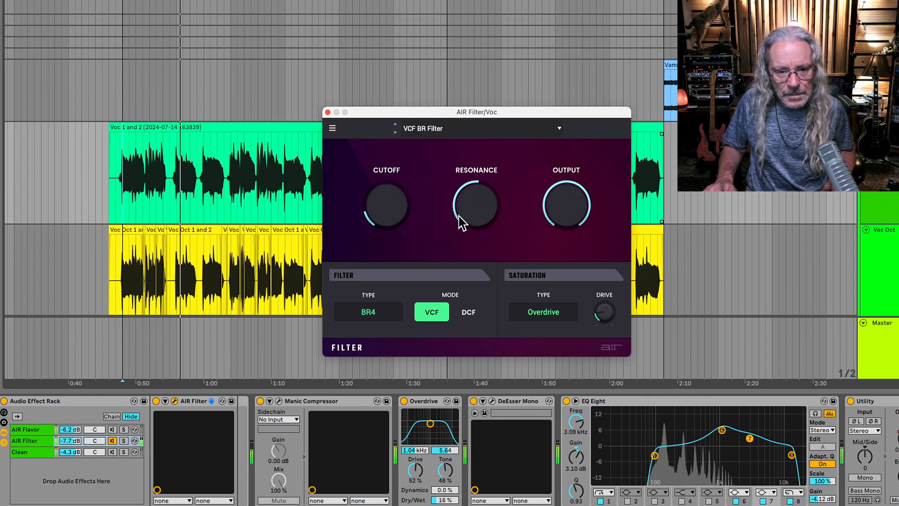
pyautogui.click(447, 130)
pyautogui.click(442, 175)
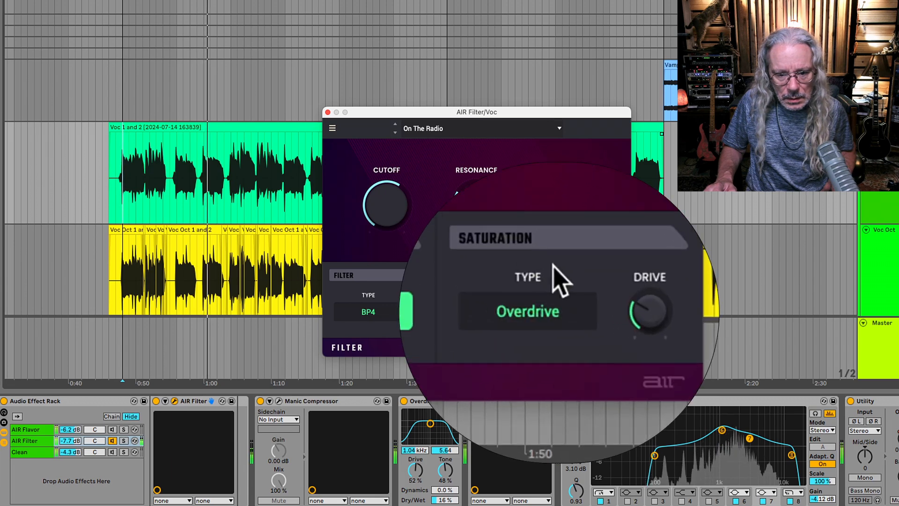
# Try the Resample saturation type in AIR Filter with Drive at 6.8 dB, and lower the Drive to 4.8 dB.
pyautogui.moveTo(601, 321); pyautogui.dragTo(601, 302)
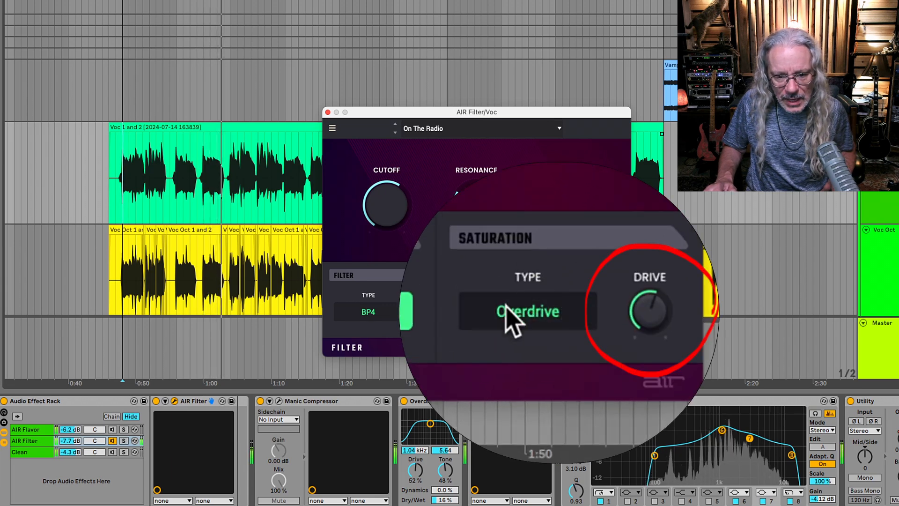
pyautogui.click(553, 318)
pyautogui.click(542, 352)
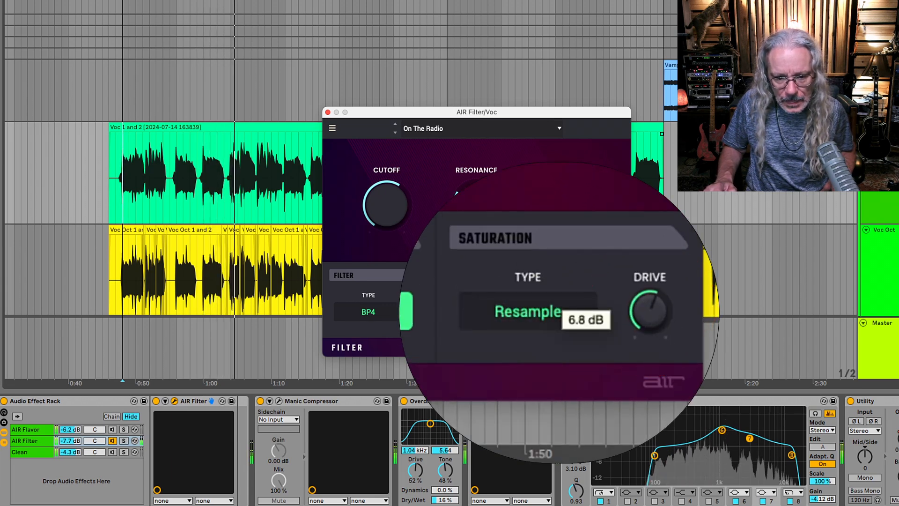
pyautogui.moveTo(668, 331); pyautogui.dragTo(669, 341)
# Switch the AIR Filter saturation type to Bit Crush and raise the Drive.
pyautogui.click(536, 312)
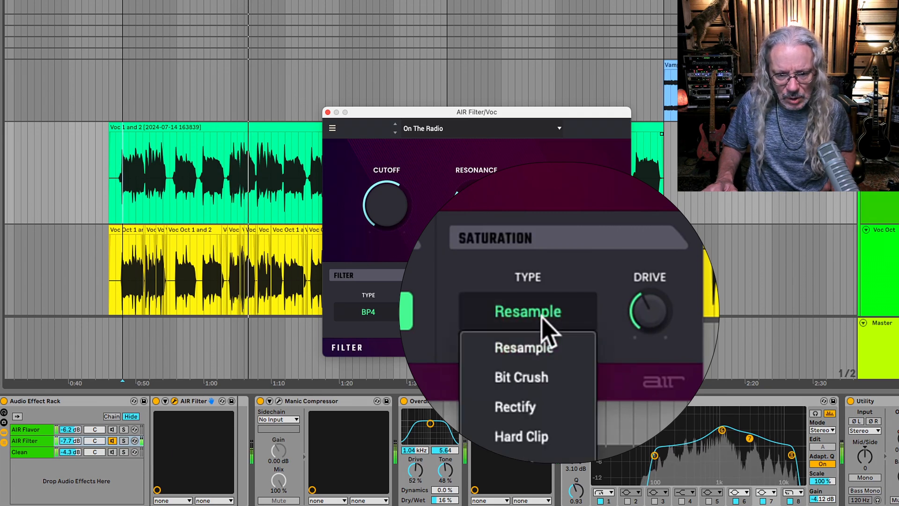
pyautogui.click(545, 375)
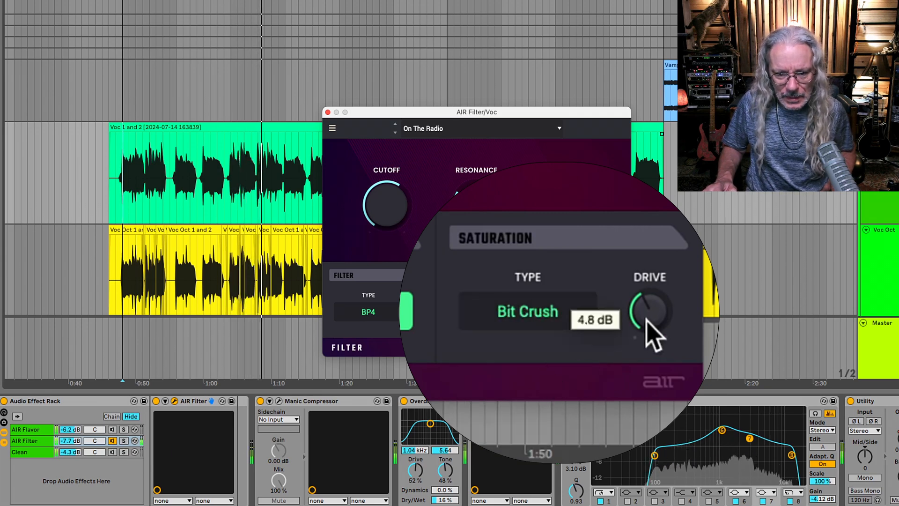
pyautogui.moveTo(649, 322); pyautogui.dragTo(637, 274)
# Audition the Hard Clip and Distort saturation types, setting the Drive to 5.9 dB with Distort.
pyautogui.click(499, 311)
pyautogui.click(515, 306)
pyautogui.click(563, 438)
pyautogui.click(540, 313)
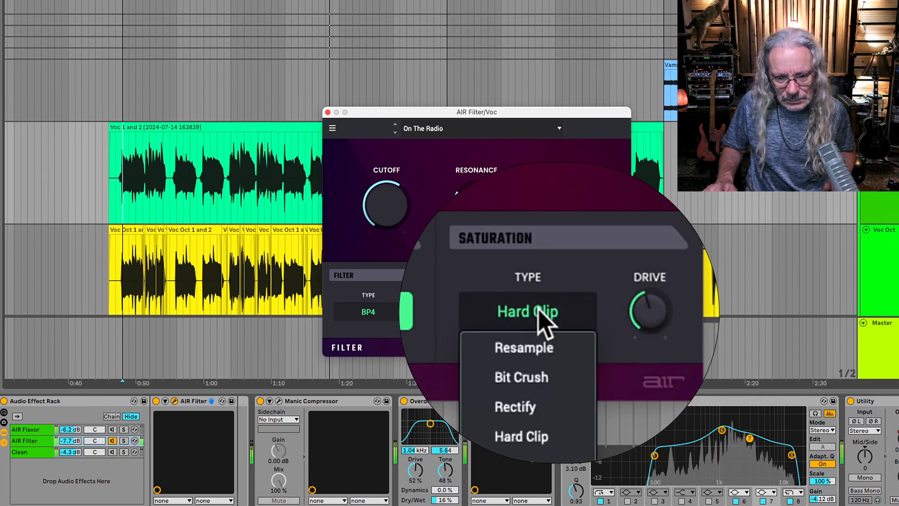
pyautogui.click(548, 463)
pyautogui.moveTo(618, 329); pyautogui.dragTo(618, 326)
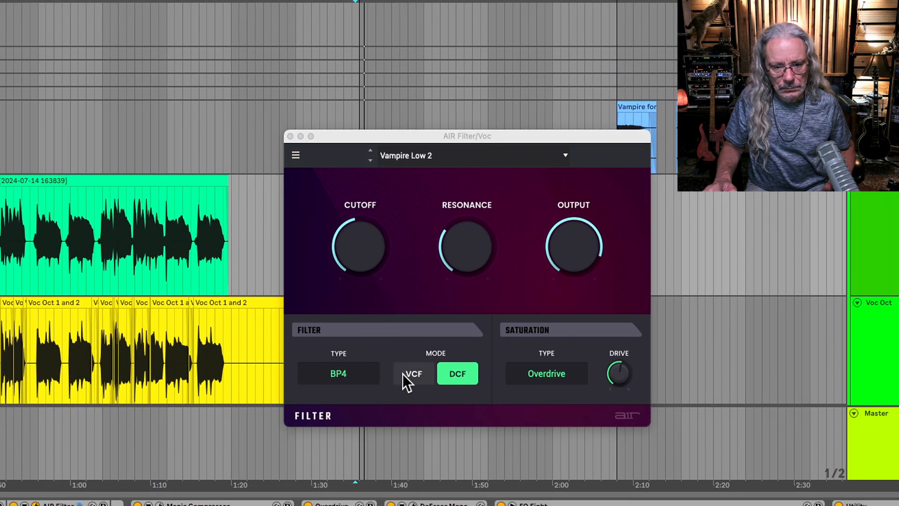
# Audition the AIR Filter types HP1, BR2_LP1, AP3_LP1, LP1 and HP3_LP1 on the Vampire Low 2 preset.
pyautogui.click(355, 375)
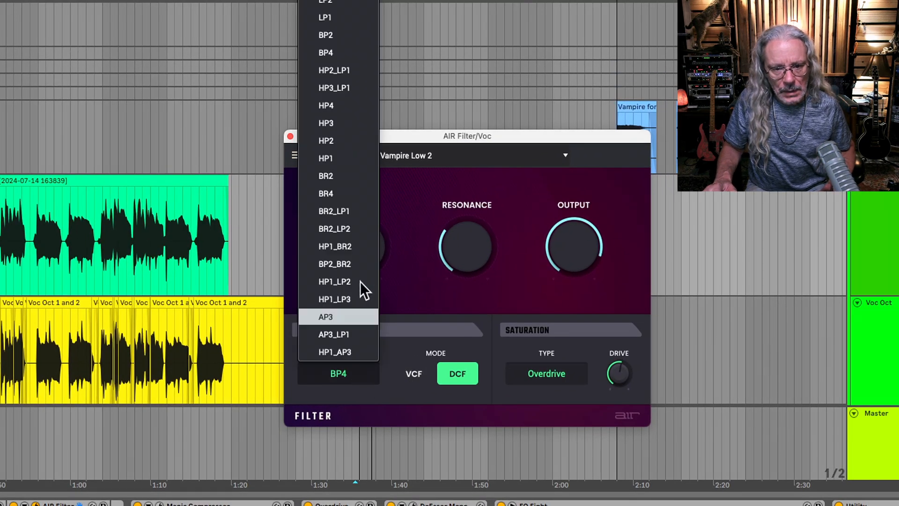
pyautogui.click(341, 158)
pyautogui.click(359, 370)
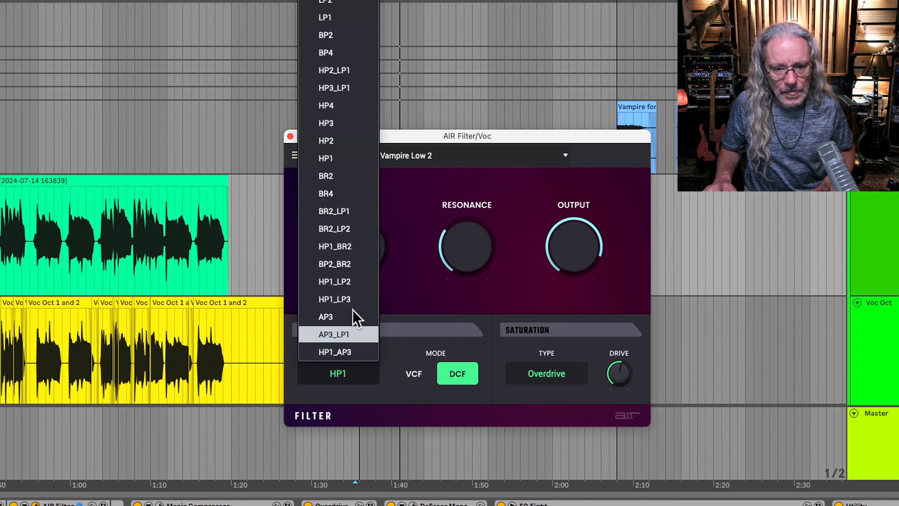
pyautogui.click(339, 204)
pyautogui.click(352, 377)
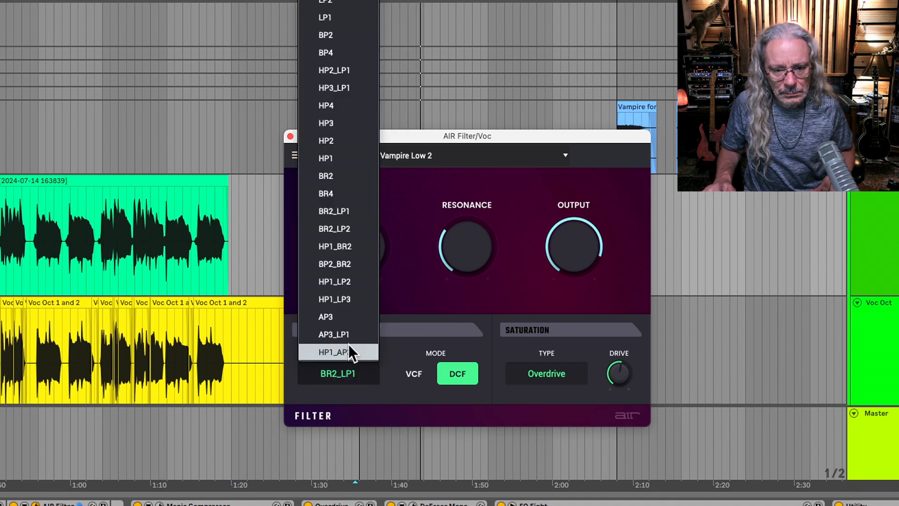
pyautogui.click(348, 344)
pyautogui.click(350, 370)
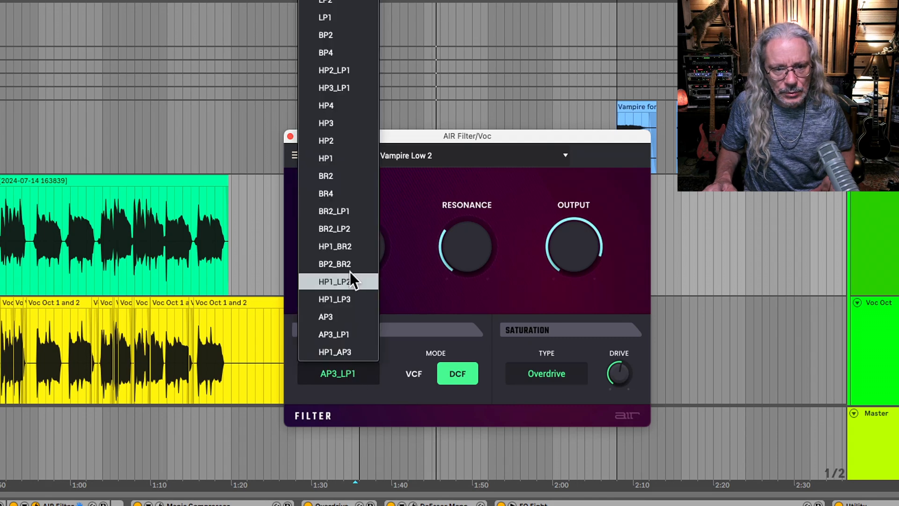
pyautogui.click(369, 19)
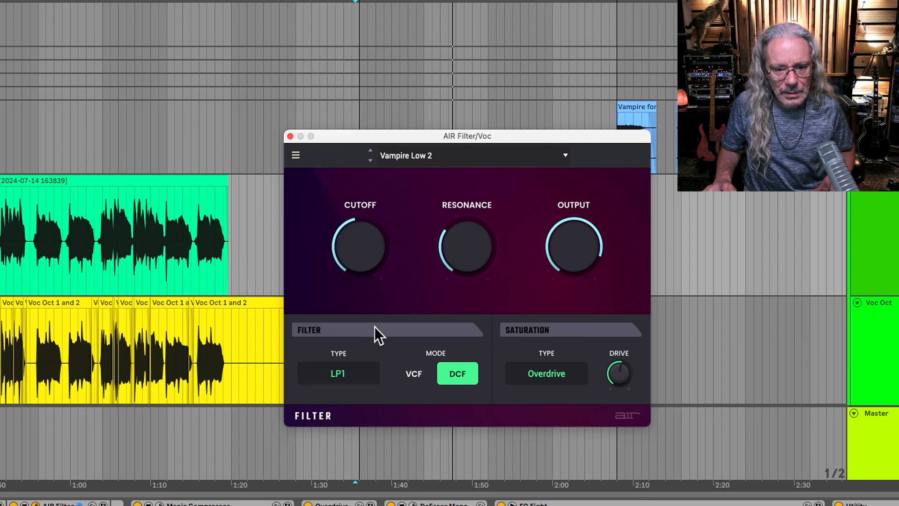
pyautogui.click(344, 375)
pyautogui.click(349, 87)
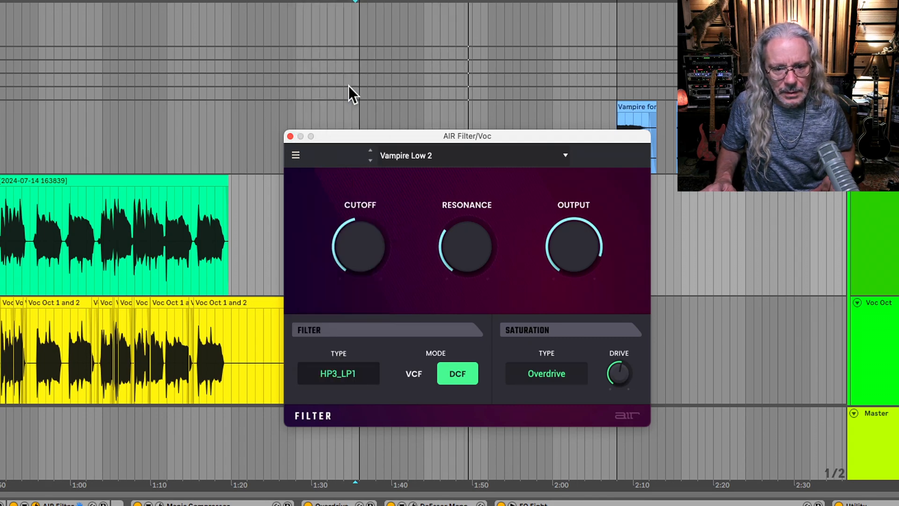
# Try the HP3 filter type in VCF mode with a raised Cutoff and Output and Resonance at 3.8.
pyautogui.click(417, 370)
pyautogui.click(347, 372)
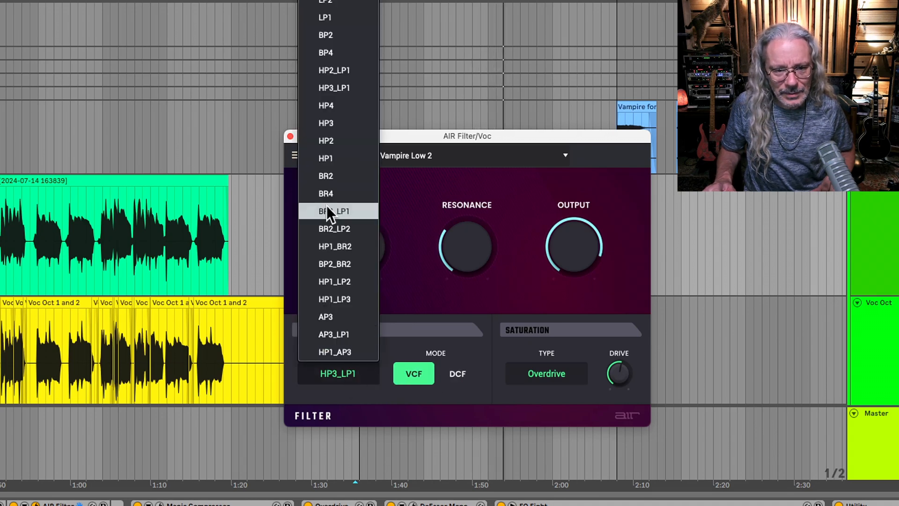
pyautogui.click(327, 124)
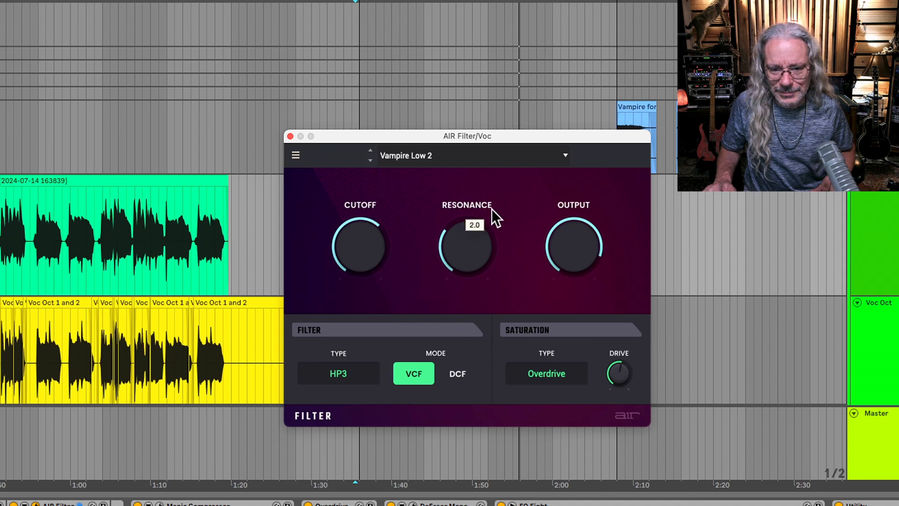
pyautogui.moveTo(588, 234)
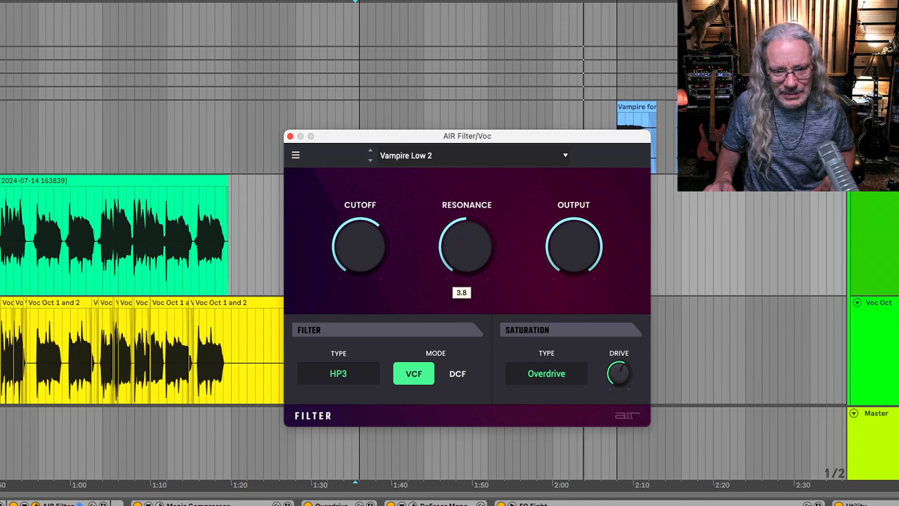
# Audition the filter types BP2_BR2 and BP2 in DCF mode, raising the Resonance and lowering the Cutoff to 334 Hz.
pyautogui.click(442, 375)
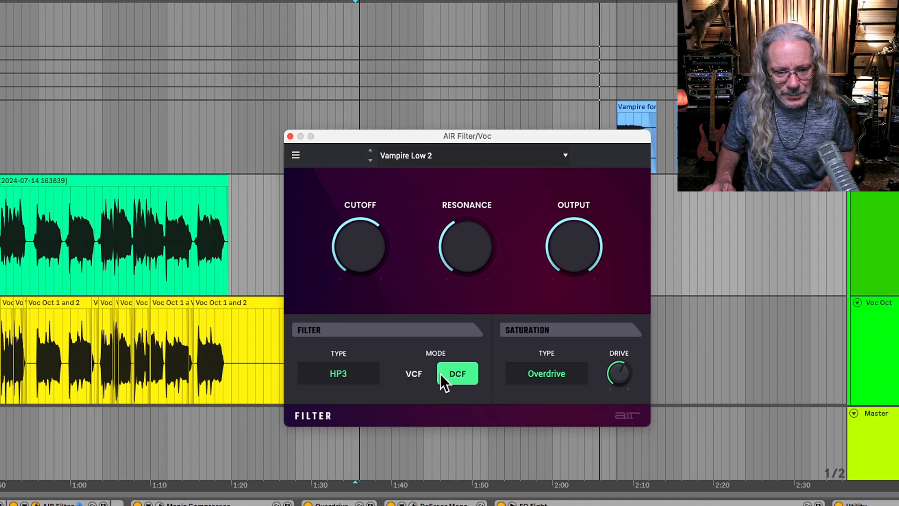
pyautogui.click(353, 370)
pyautogui.click(337, 259)
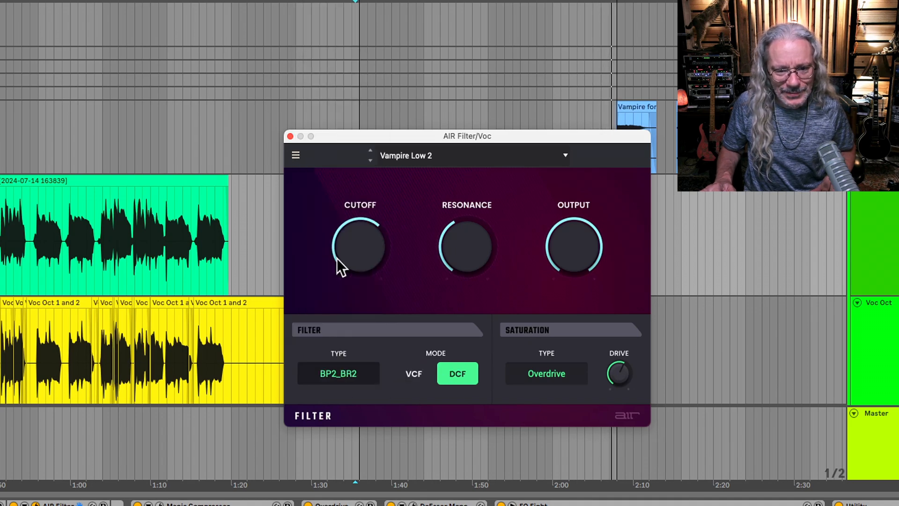
pyautogui.click(367, 378)
pyautogui.click(346, 34)
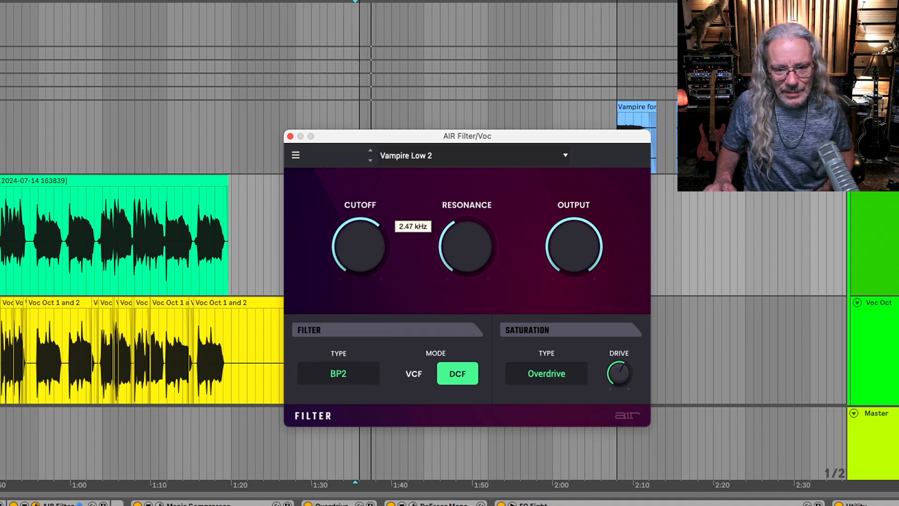
pyautogui.moveTo(470, 253)
pyautogui.moveTo(352, 230)
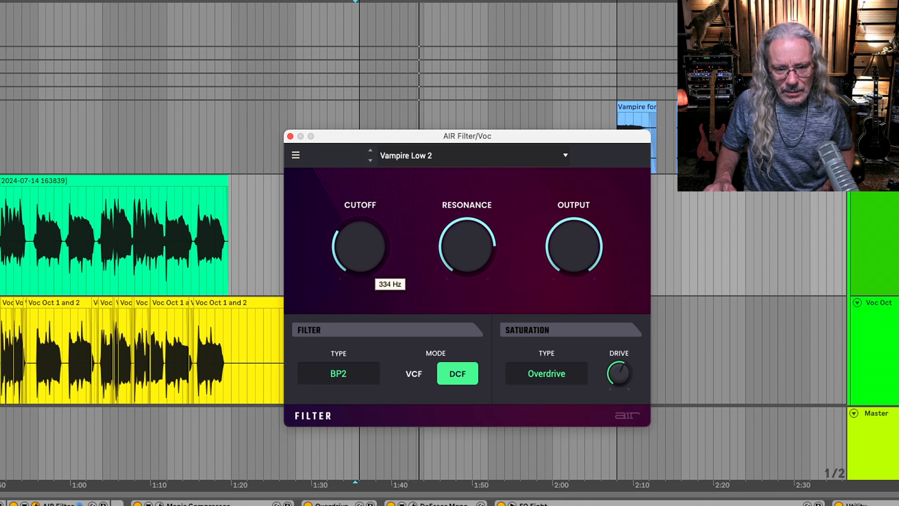
# Audition the saturation types Resample, Bit Crush and Rectify with varying Drive, and lower the Cutoff to 273 Hz.
pyautogui.click(551, 375)
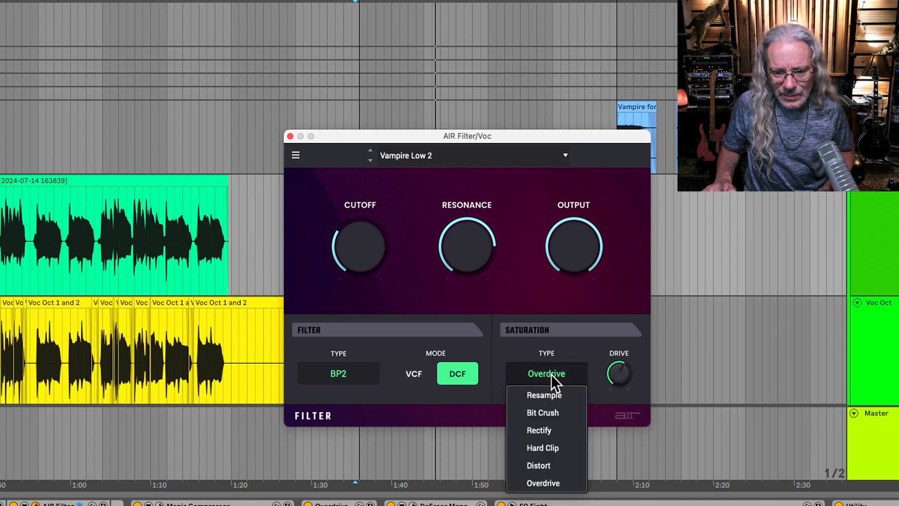
pyautogui.click(551, 393)
pyautogui.click(555, 379)
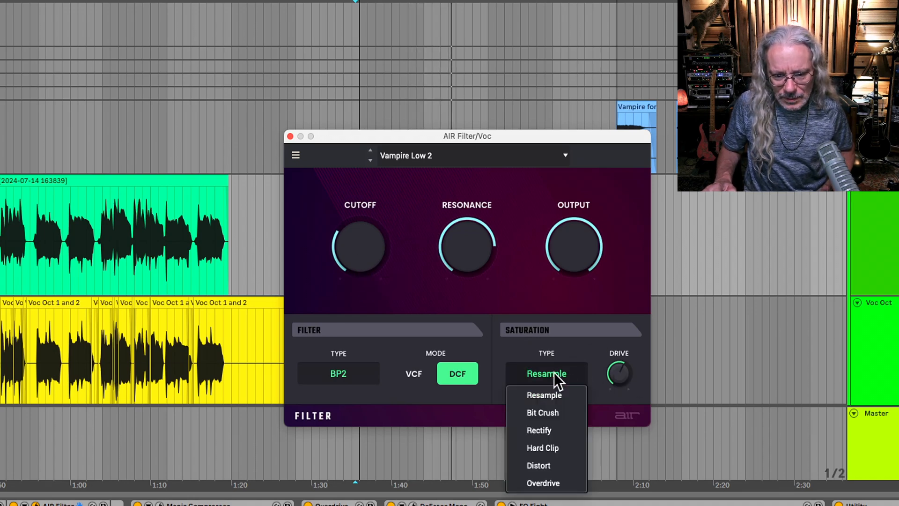
pyautogui.click(561, 411)
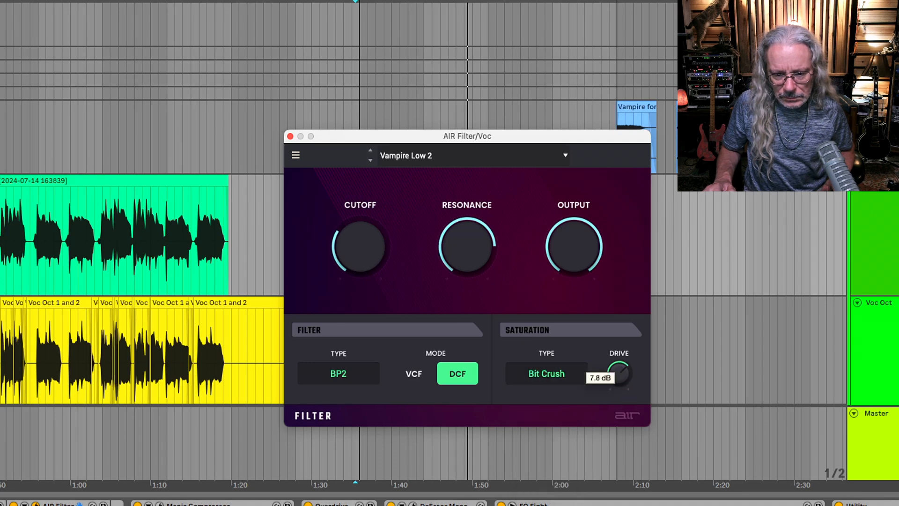
pyautogui.click(548, 373)
pyautogui.click(558, 427)
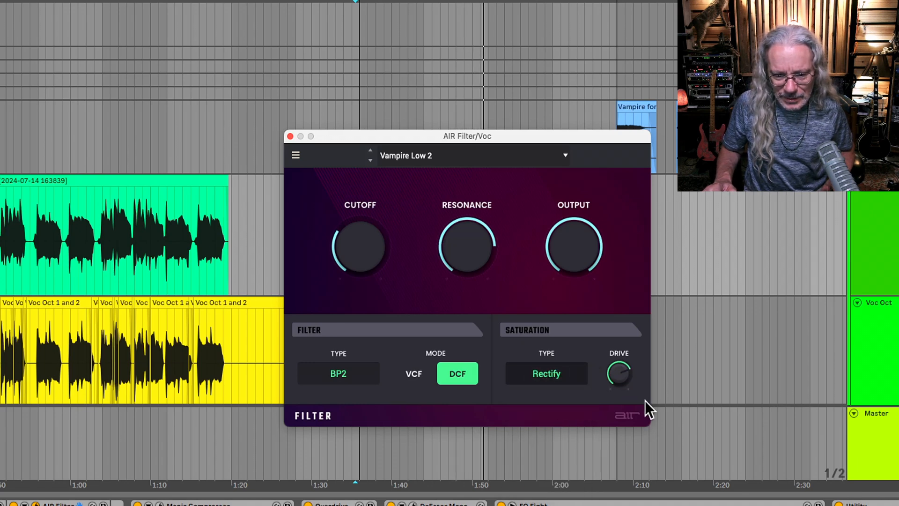
pyautogui.moveTo(617, 373)
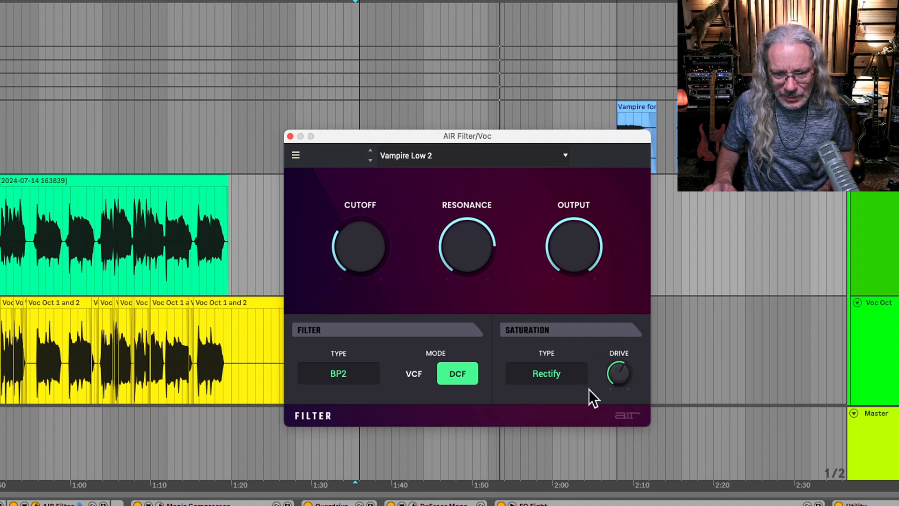
pyautogui.click(555, 374)
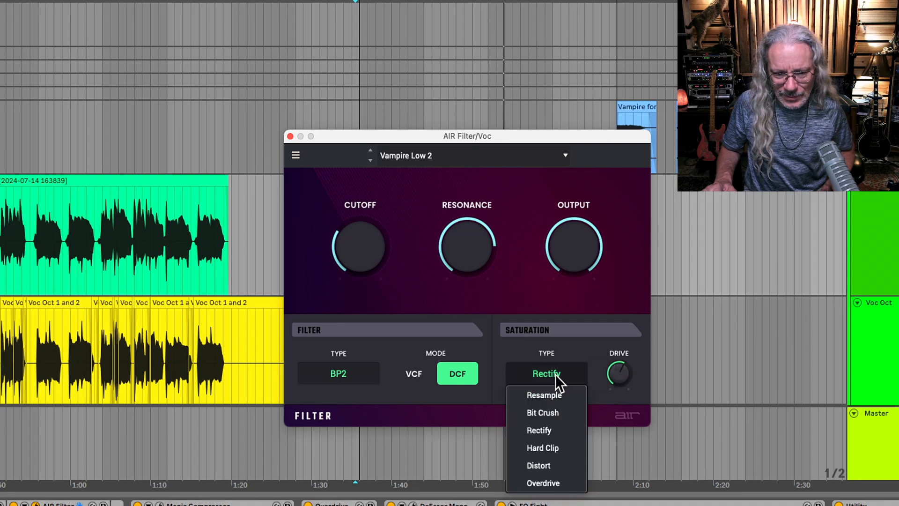
pyautogui.click(577, 348)
pyautogui.moveTo(478, 240)
pyautogui.moveTo(348, 261)
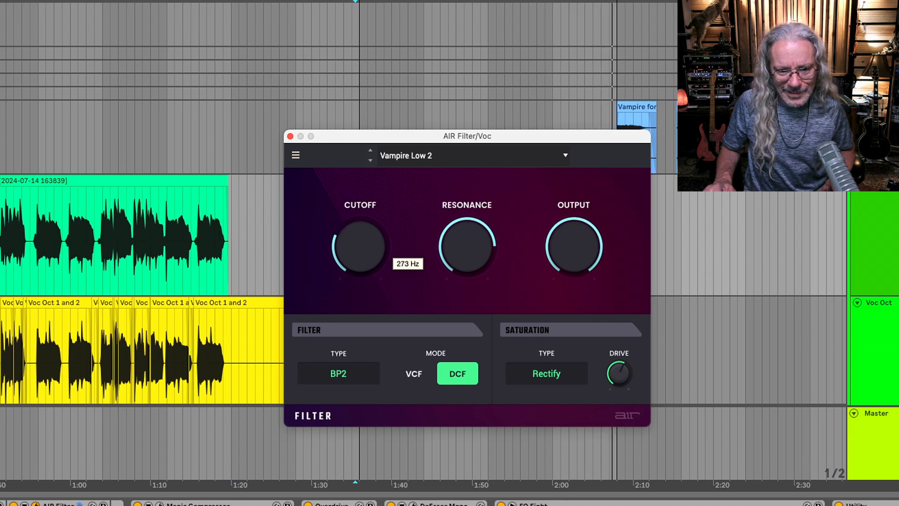
# Reload the user preset Vampire Low 2 in AIR Filter and toggle the second AIR Filter device in the chain.
pyautogui.click(431, 160)
pyautogui.moveTo(557, 283)
pyautogui.click(616, 288)
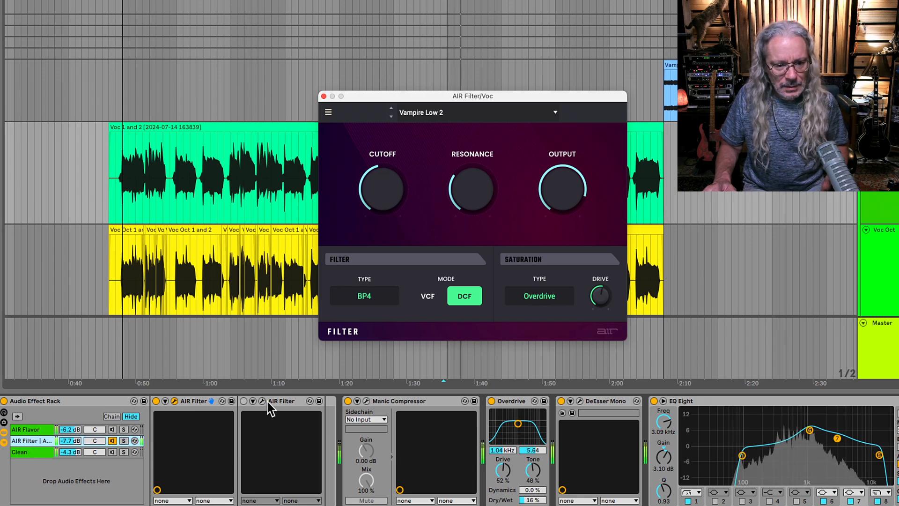
pyautogui.click(244, 403)
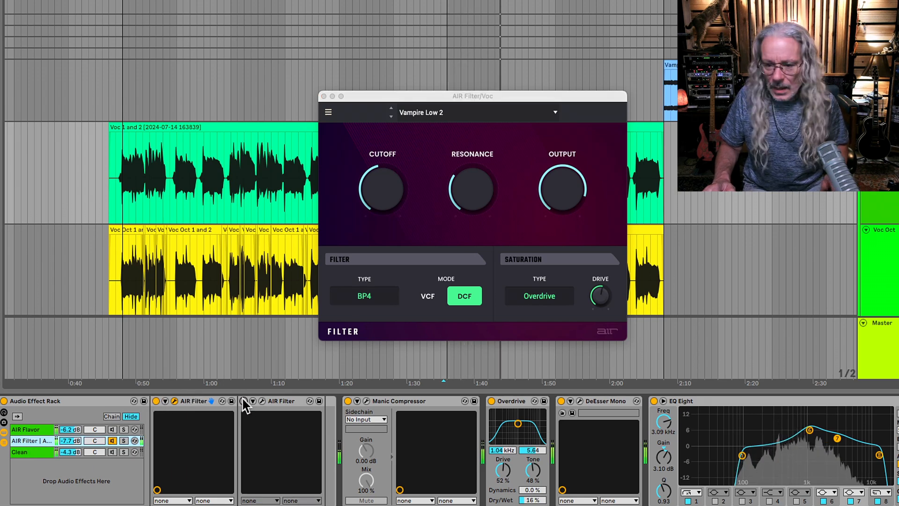
# Stop playback, mute the AIR Filter chain, activate the Clean chain and restart playback.
pyautogui.press('space')
pyautogui.click(113, 440)
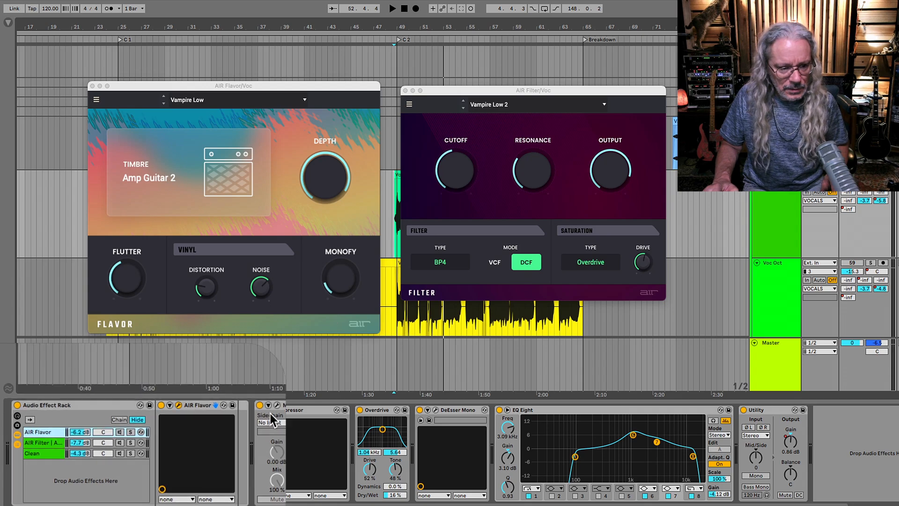
pyautogui.click(120, 453)
pyautogui.press('space')
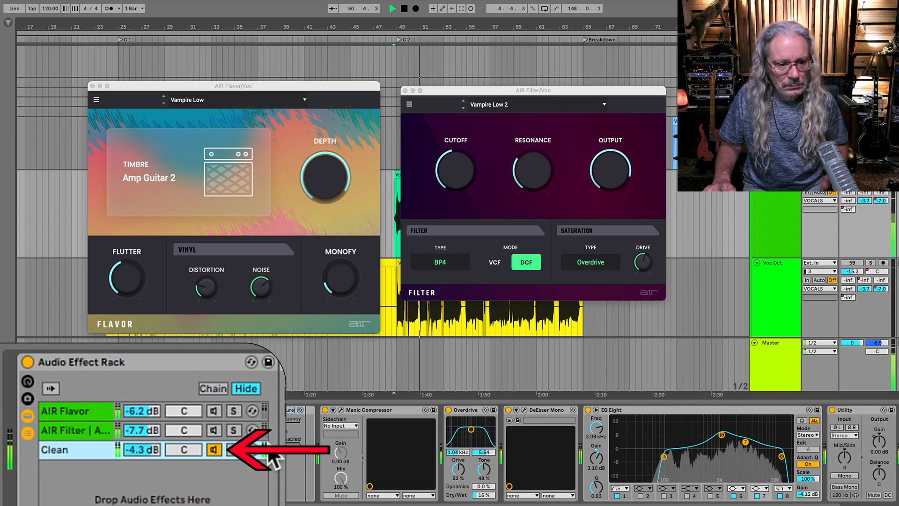
# Audition the AIR Flavor and AIR Filter chains against the Clean chain, ending with all three chains active.
pyautogui.click(214, 414)
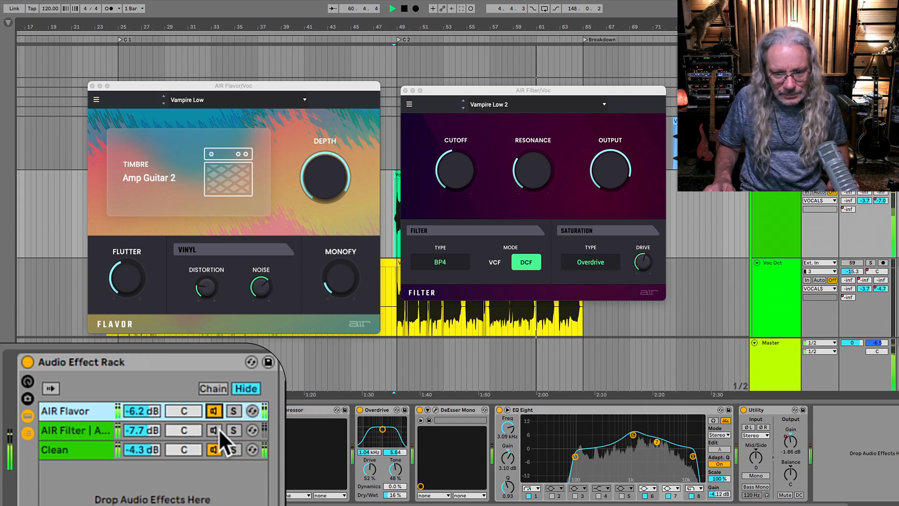
pyautogui.click(214, 414)
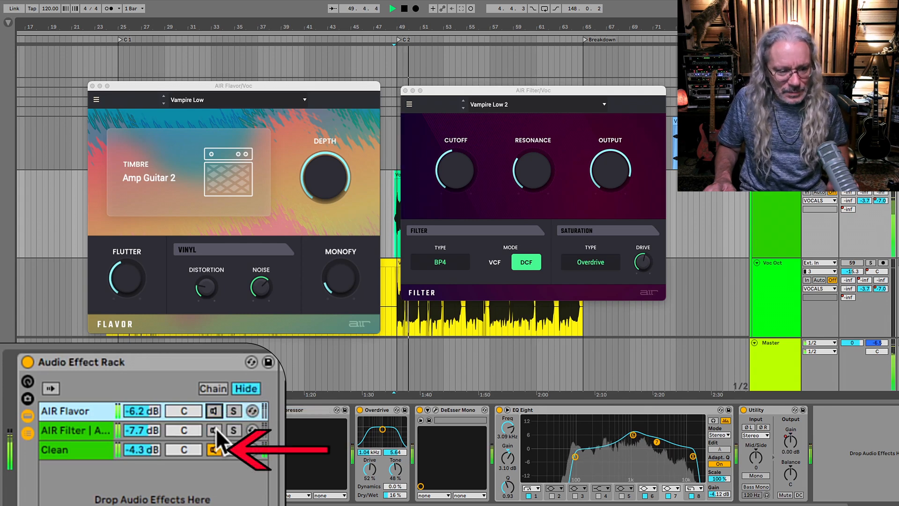
pyautogui.click(215, 428)
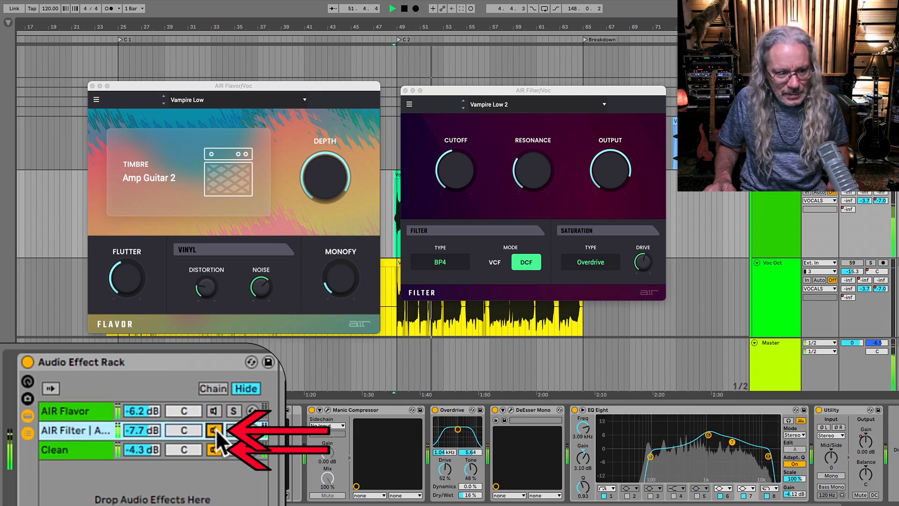
pyautogui.click(213, 410)
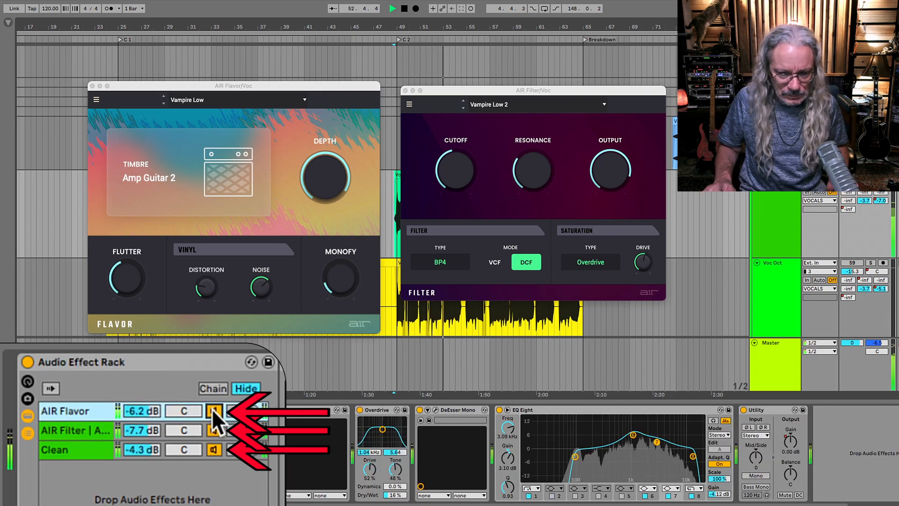
# Compare the two AIR Filter devices and the muted AIR Filter chain, return to the first device and stop playback.
pyautogui.click(146, 427)
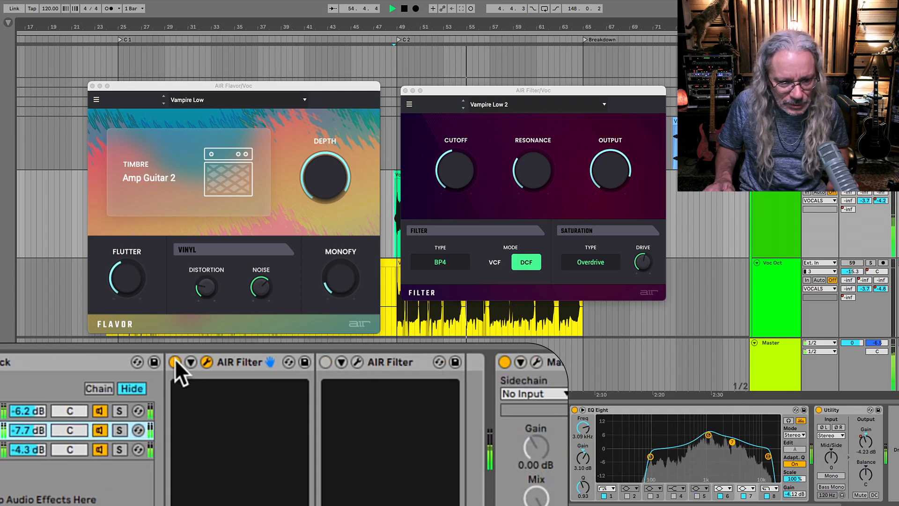
pyautogui.click(175, 360)
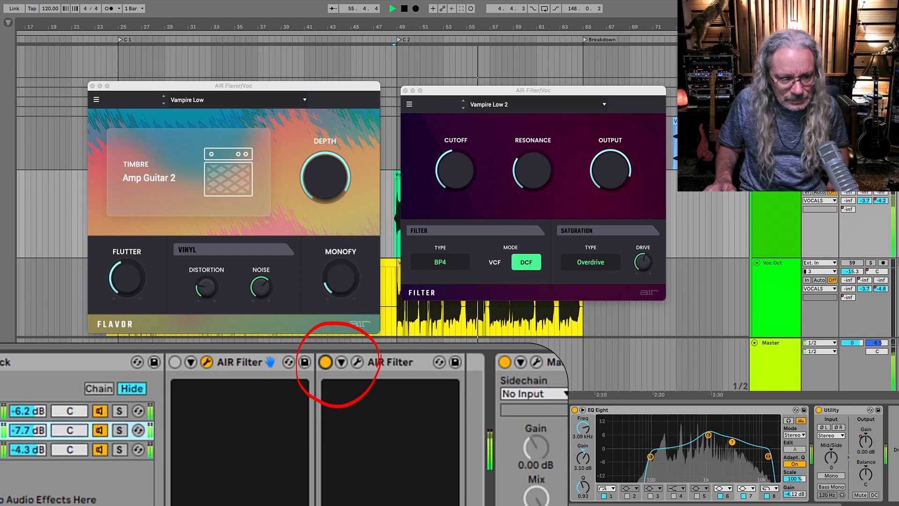
pyautogui.click(99, 430)
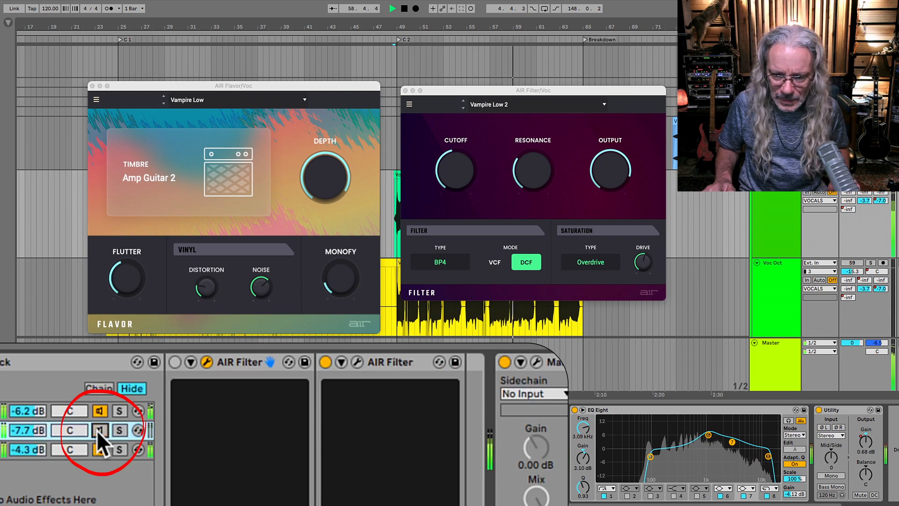
pyautogui.click(98, 430)
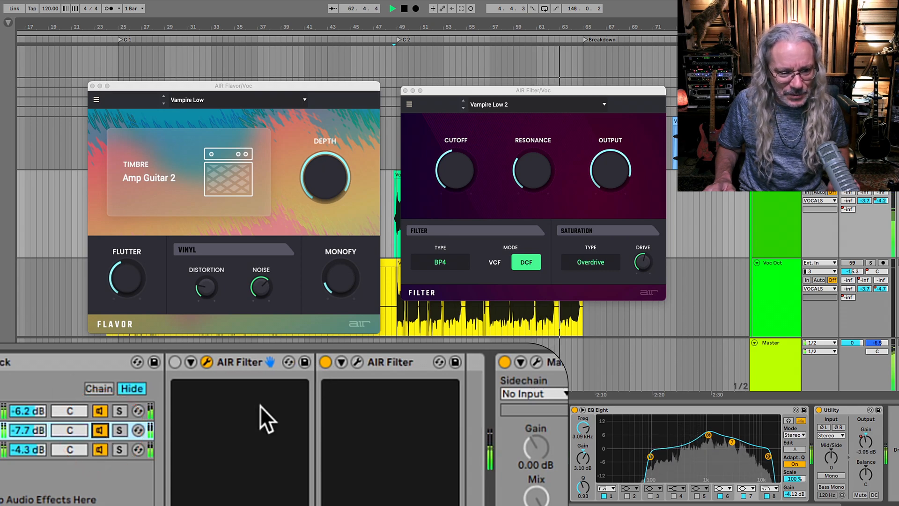
pyautogui.click(175, 362)
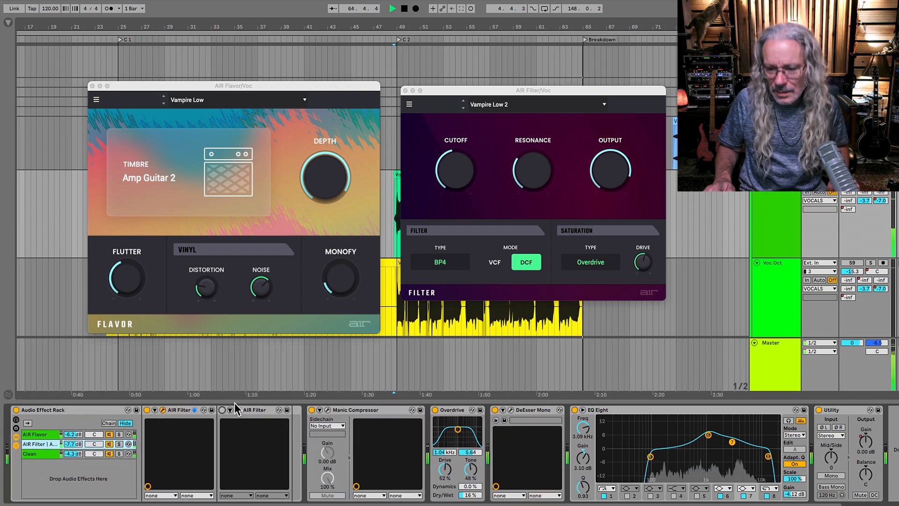
pyautogui.press('space')
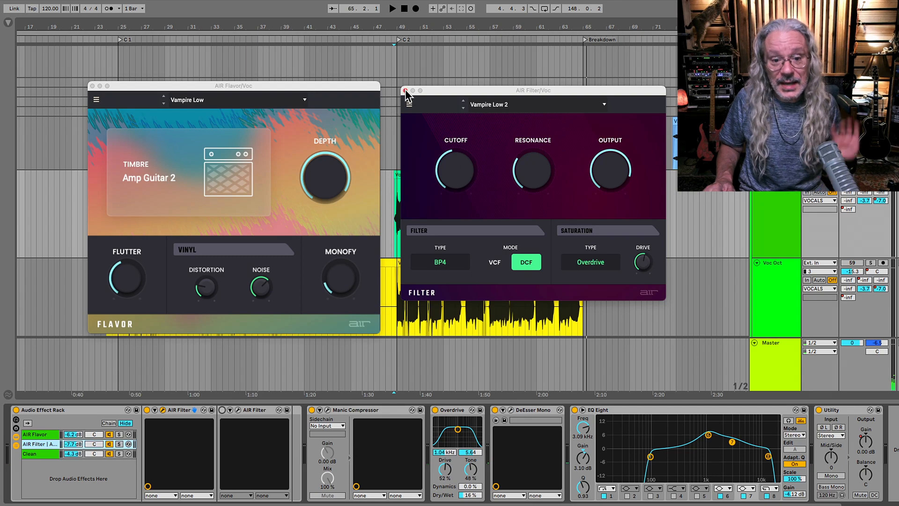
# Close the plug-in windows, then activate the Voc Oct track and start playback.
pyautogui.click(405, 89)
pyautogui.click(844, 267)
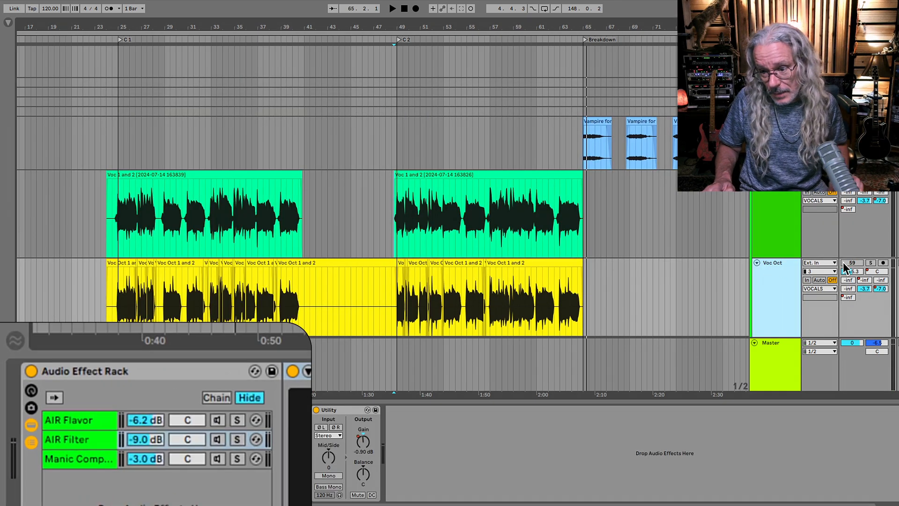
pyautogui.click(845, 265)
pyautogui.press('space')
# Audition the AIR Flavor and AIR Filter chains alongside the Manic Compressor chain in the Voc Oct rack, leaving them active.
pyautogui.click(218, 437)
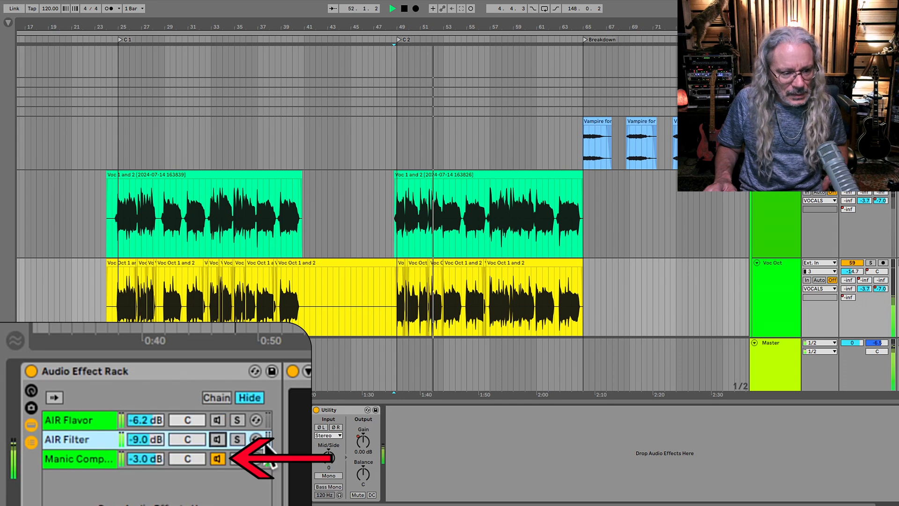
pyautogui.click(216, 420)
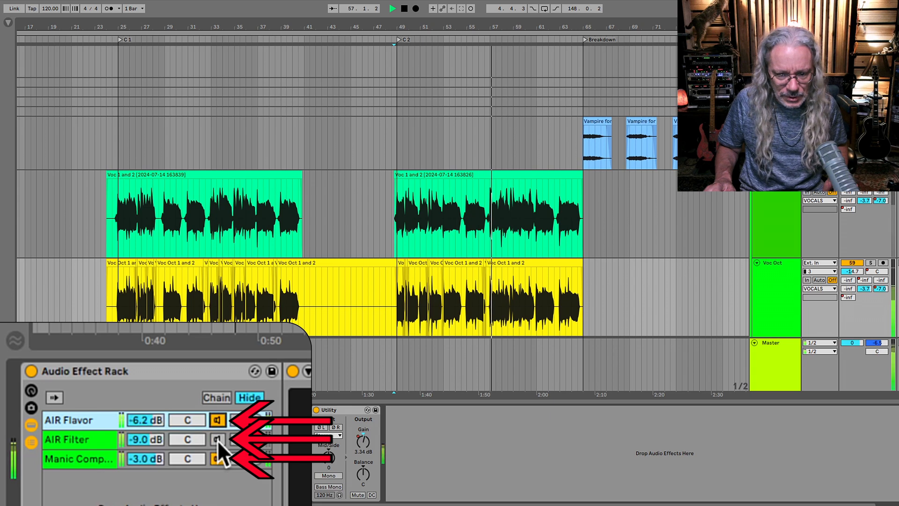
pyautogui.click(218, 440)
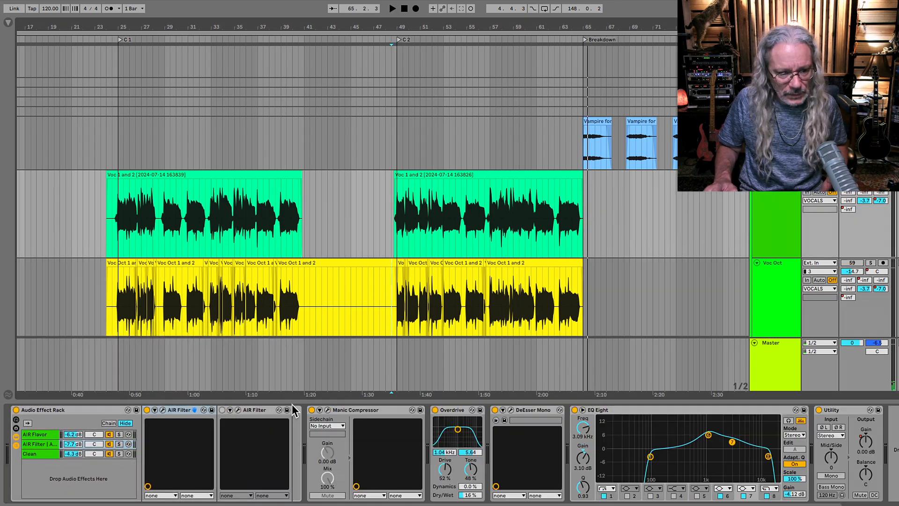
# Play the Voc track, bring in the Voc Oct track and set the Voc Oct volume to -14.8 dB.
pyautogui.press('space')
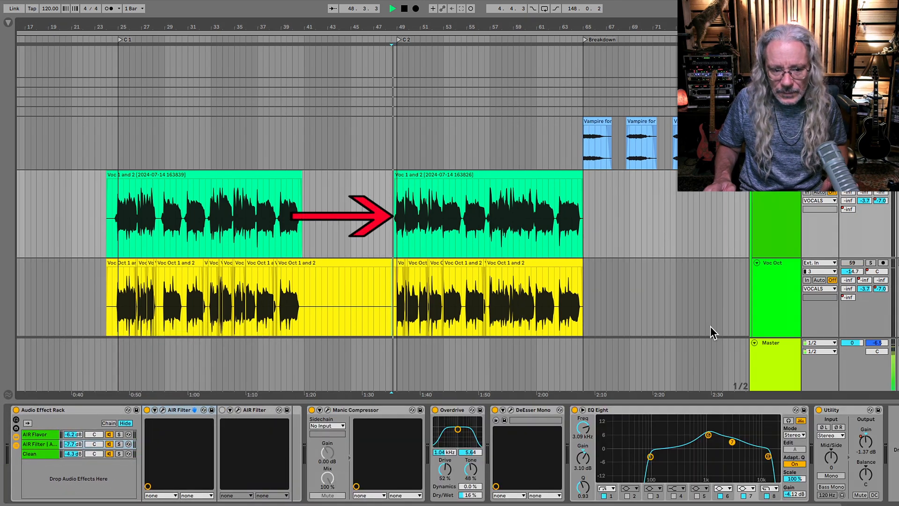
pyautogui.click(859, 263)
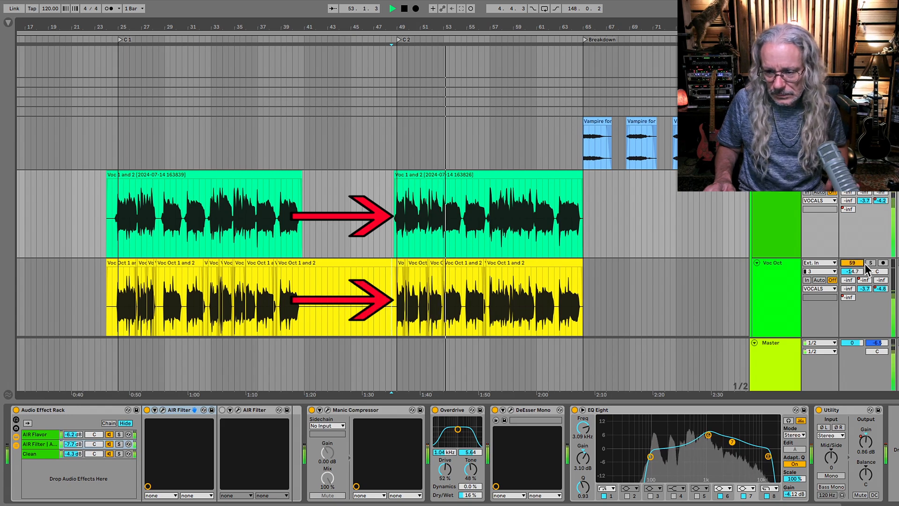
pyautogui.moveTo(860, 270); pyautogui.dragTo(860, 272)
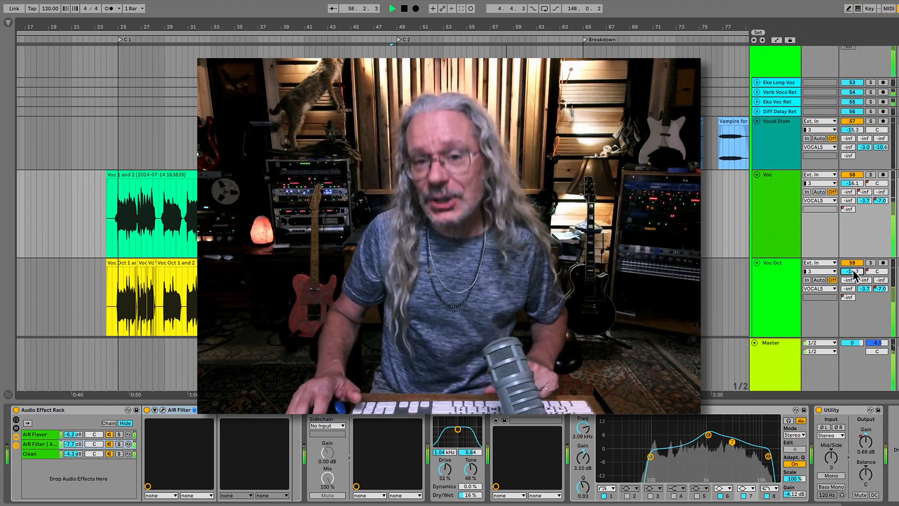
pyautogui.moveTo(853, 271); pyautogui.dragTo(853, 272)
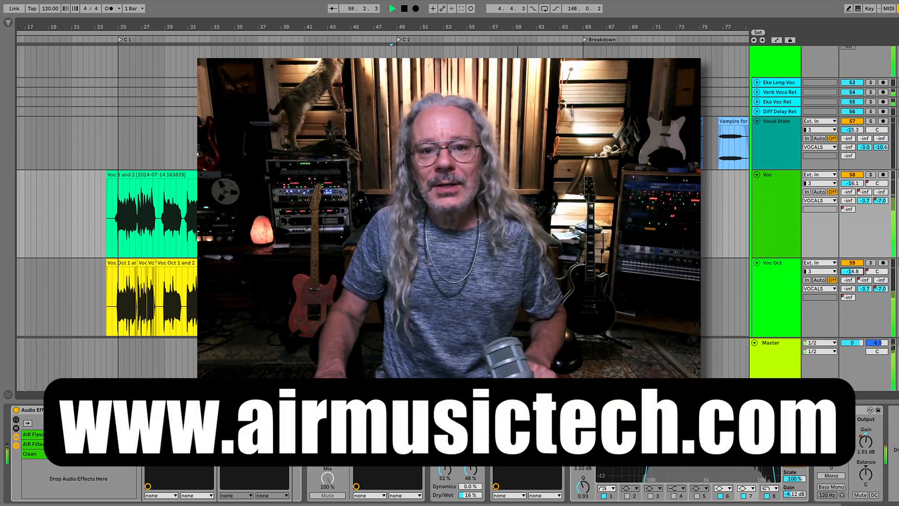